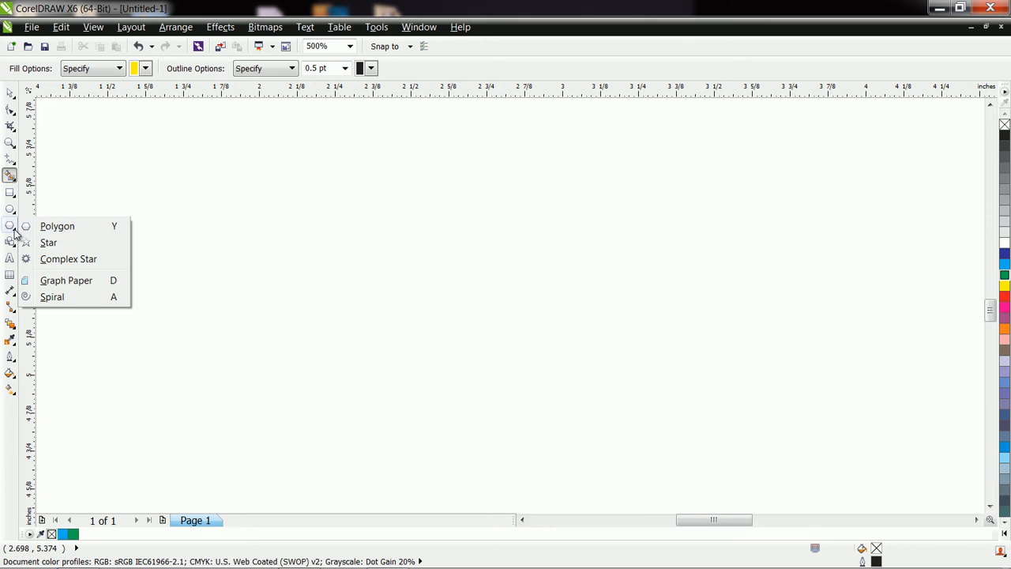
Step: Draw a five-sided polygon about 0.61 in wide and reshape its nodes into a star of overlapping points
{"action": "left_click", "coordinate": [49, 229]}
{"action": "left_click_drag", "start_coordinate": [345, 224], "coordinate": [545, 416]}
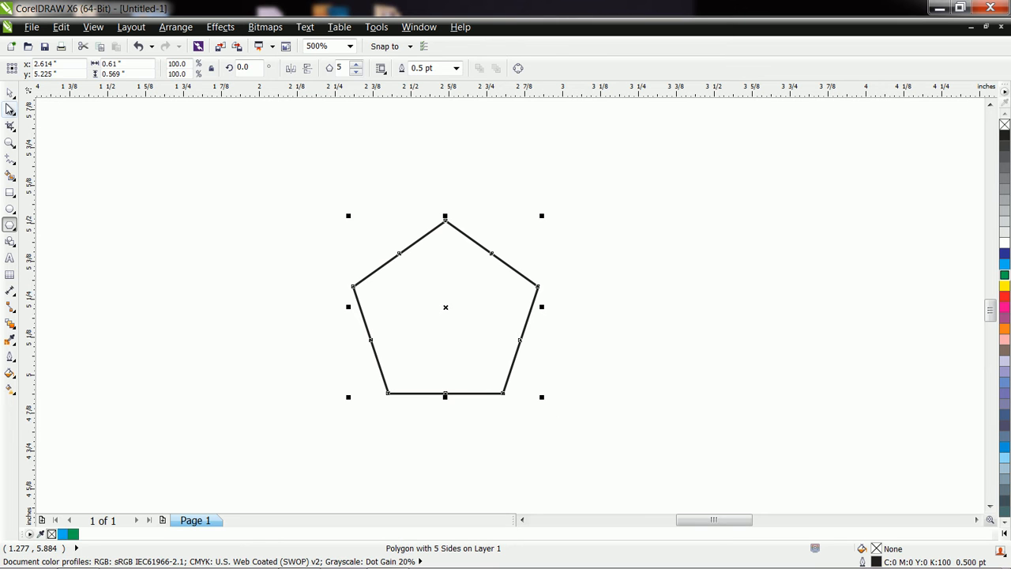
{"action": "left_click", "coordinate": [10, 111]}
{"action": "left_click_drag", "start_coordinate": [401, 256], "coordinate": [569, 348]}
{"action": "left_click_drag", "start_coordinate": [512, 215], "coordinate": [532, 225]}
{"action": "left_click_drag", "start_coordinate": [445, 223], "coordinate": [416, 196]}
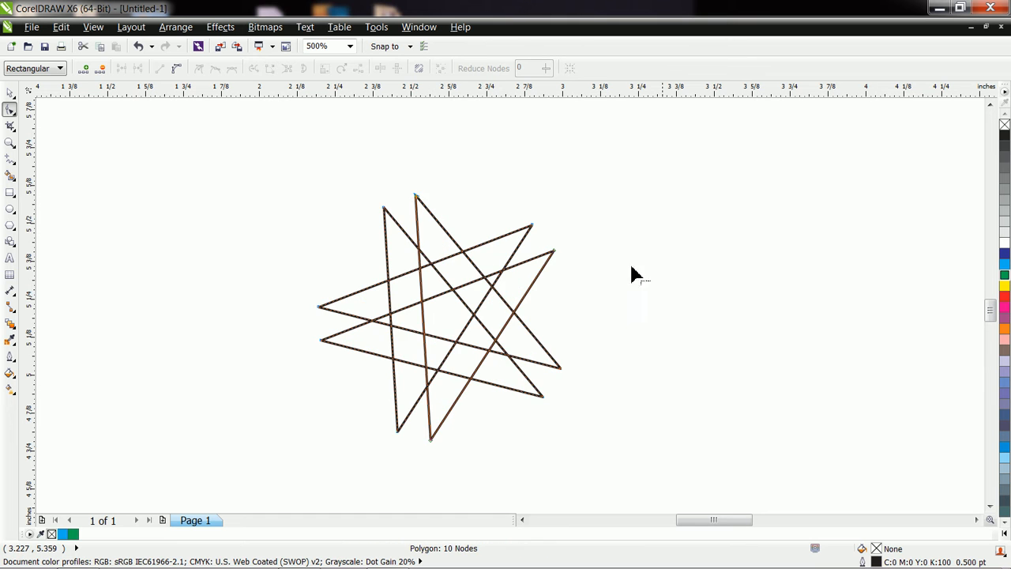
Step: Fill the five-sided star with red and move its outer nodes to reshape the crossing points
{"action": "left_click", "coordinate": [1004, 297]}
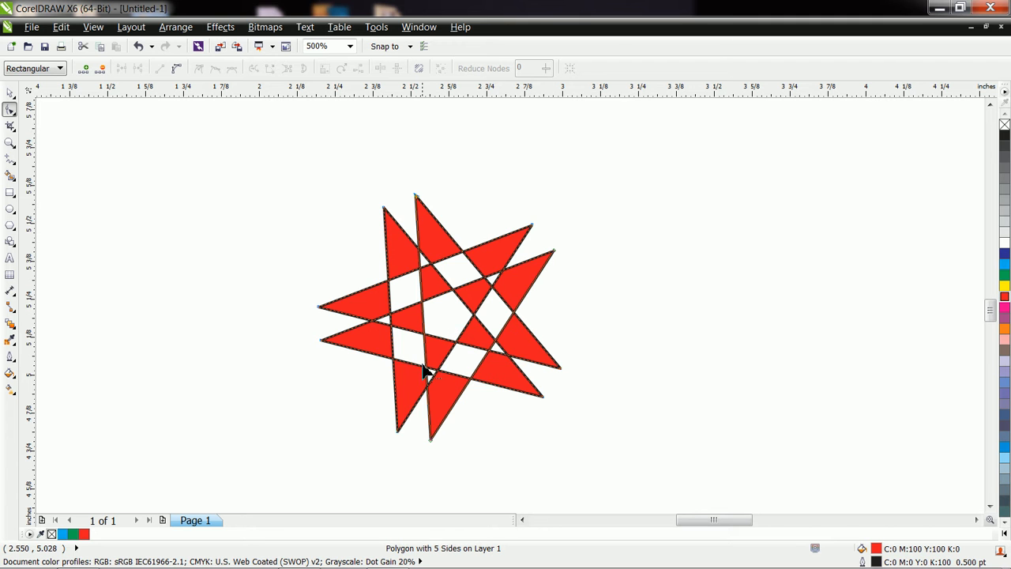
{"action": "left_click", "coordinate": [320, 307]}
{"action": "left_click_drag", "start_coordinate": [321, 309], "coordinate": [321, 274]}
{"action": "left_click_drag", "start_coordinate": [384, 208], "coordinate": [411, 188]}
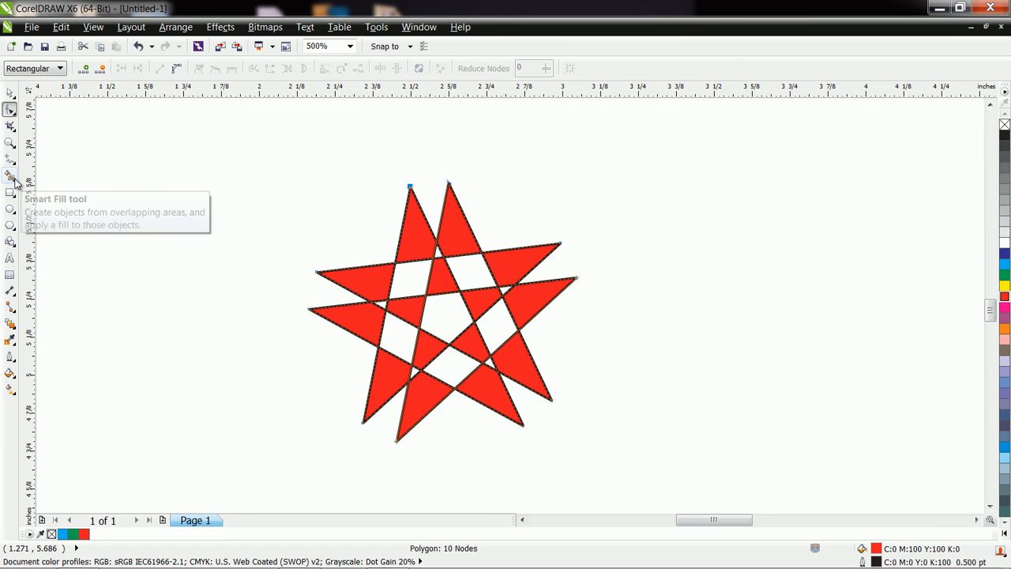
Step: Delete the red five-sided star
{"action": "left_click", "coordinate": [10, 93]}
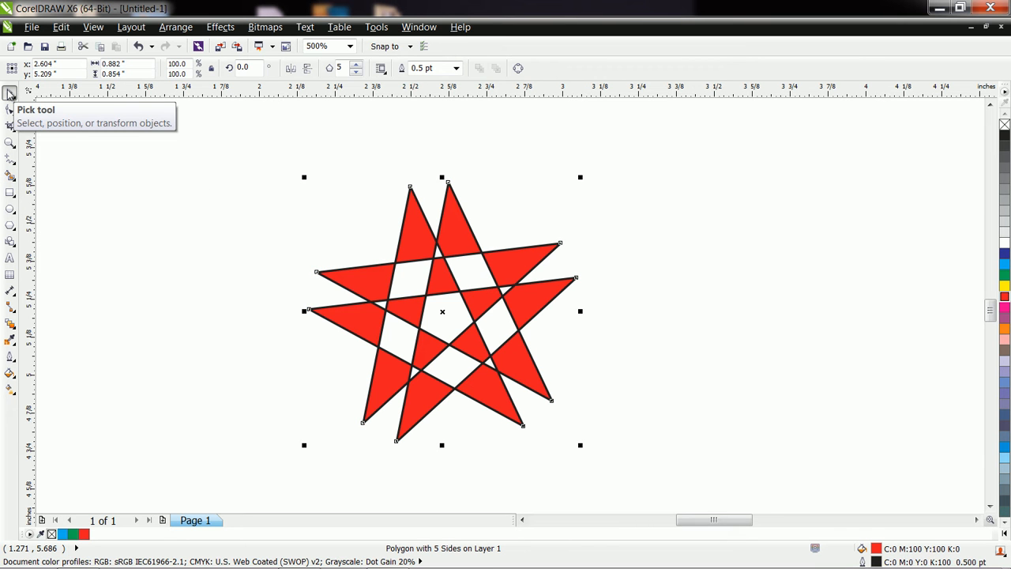
{"action": "key", "text": "Delete"}
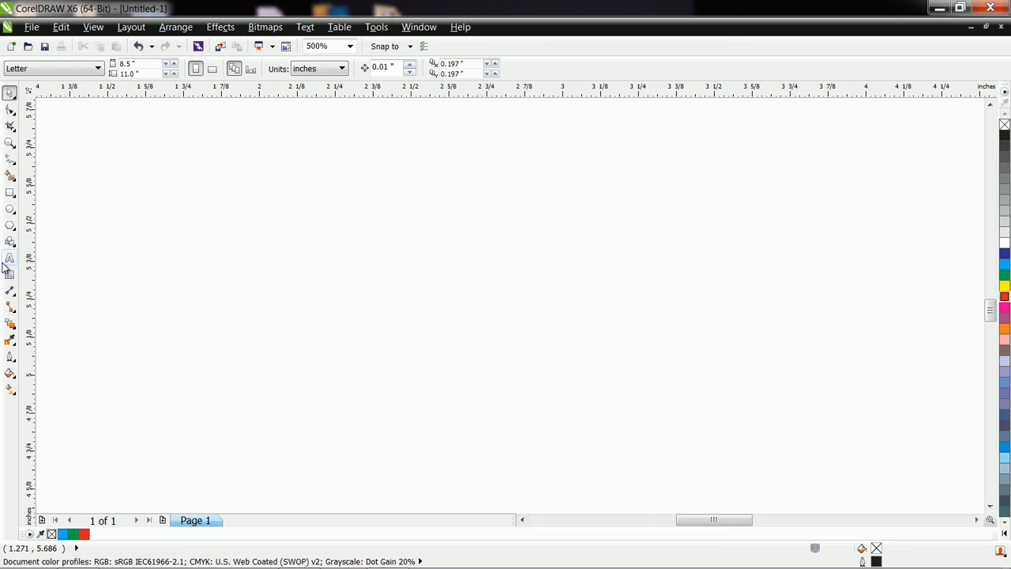
Step: Draw a polygon about 0.61 in wide in the middle of the view and set it to 10 sides
{"action": "left_click", "coordinate": [10, 226]}
{"action": "left_click_drag", "start_coordinate": [361, 230], "coordinate": [559, 424]}
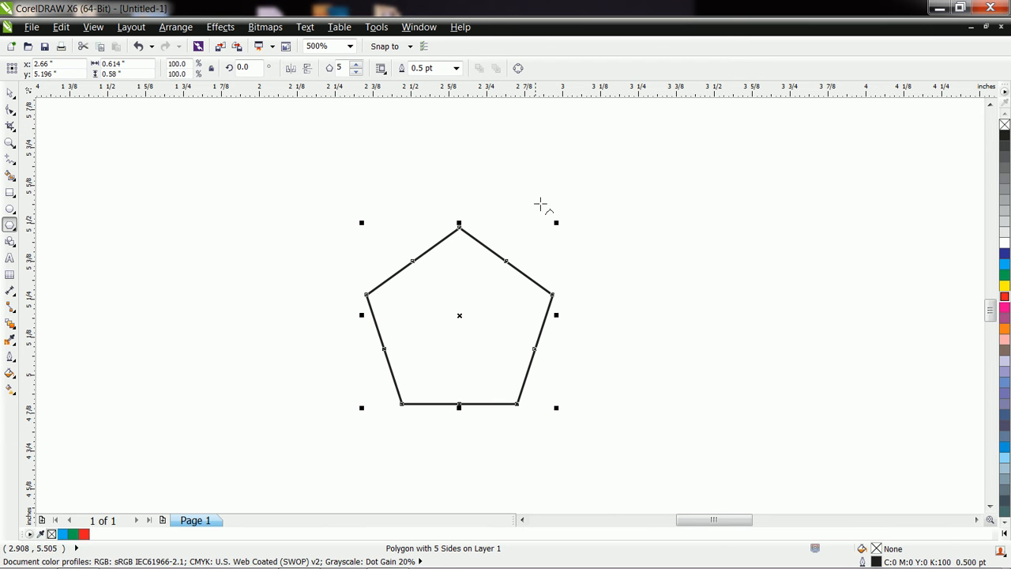
{"action": "left_click", "coordinate": [357, 65]}
{"action": "left_click", "coordinate": [356, 65]}
{"action": "left_click", "coordinate": [356, 65]}
{"action": "left_click", "coordinate": [357, 65]}
{"action": "left_click", "coordinate": [356, 65]}
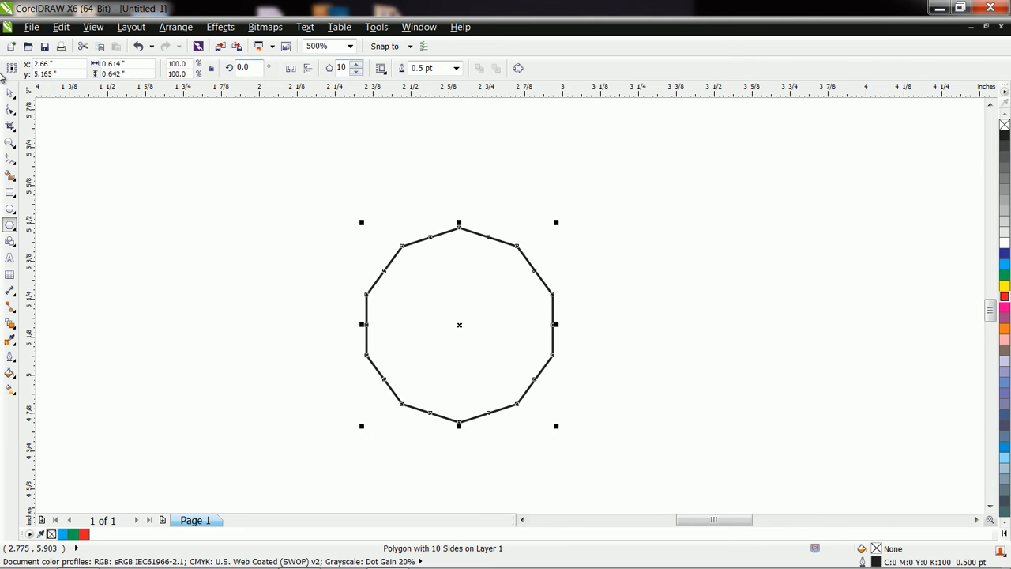
Step: Reshape the ten-sided polygon's nodes into a ten-pointed star of crossing lines and fill it with red
{"action": "left_click", "coordinate": [10, 110]}
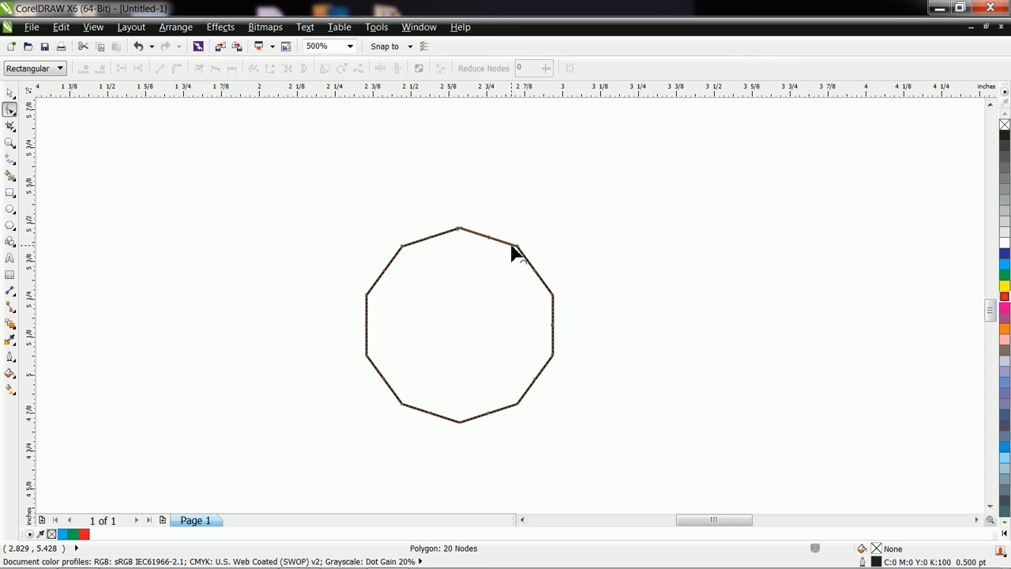
{"action": "left_click_drag", "start_coordinate": [518, 253], "coordinate": [313, 311]}
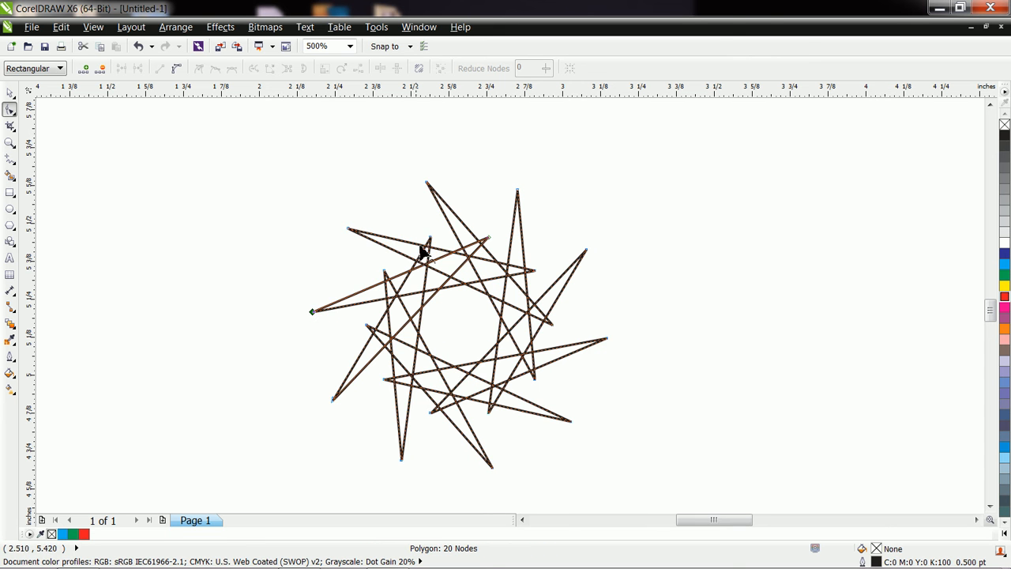
{"action": "left_click_drag", "start_coordinate": [429, 237], "coordinate": [428, 185]}
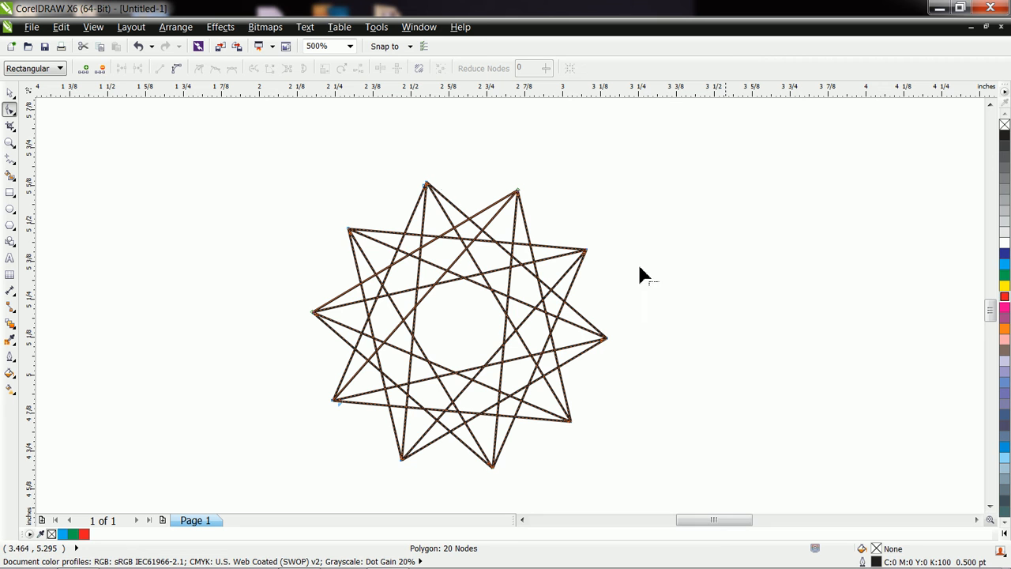
{"action": "left_click", "coordinate": [1004, 285]}
{"action": "left_click", "coordinate": [1004, 297]}
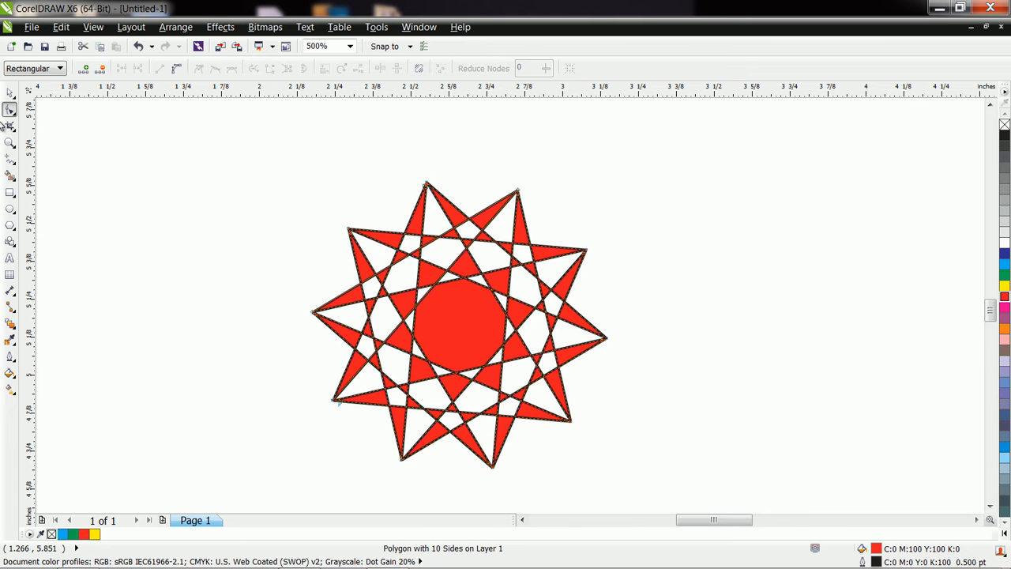
Step: Smart Fill the ten white areas of the ring around the red centre with yellow
{"action": "left_click", "coordinate": [11, 180]}
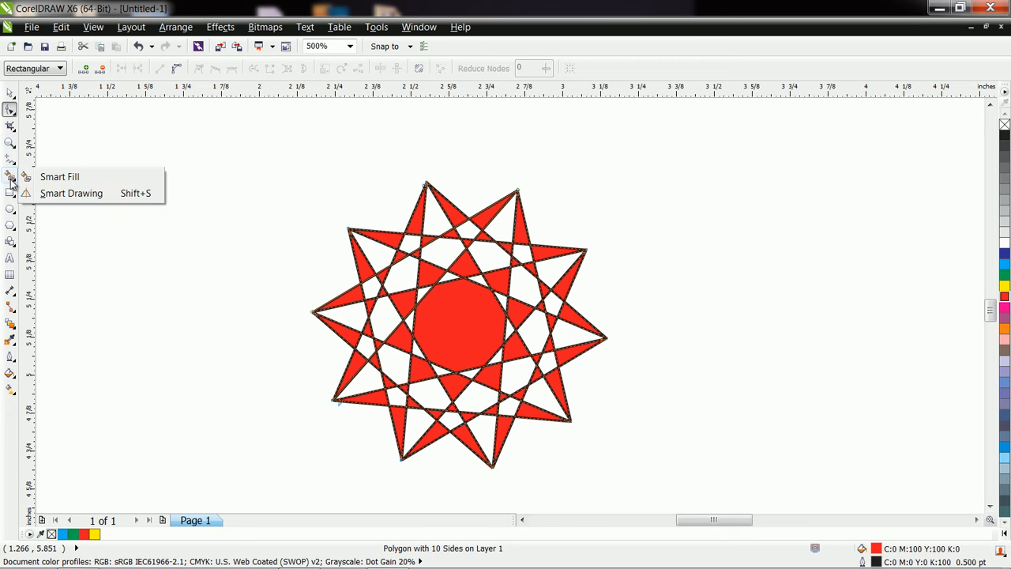
{"action": "left_click", "coordinate": [56, 177]}
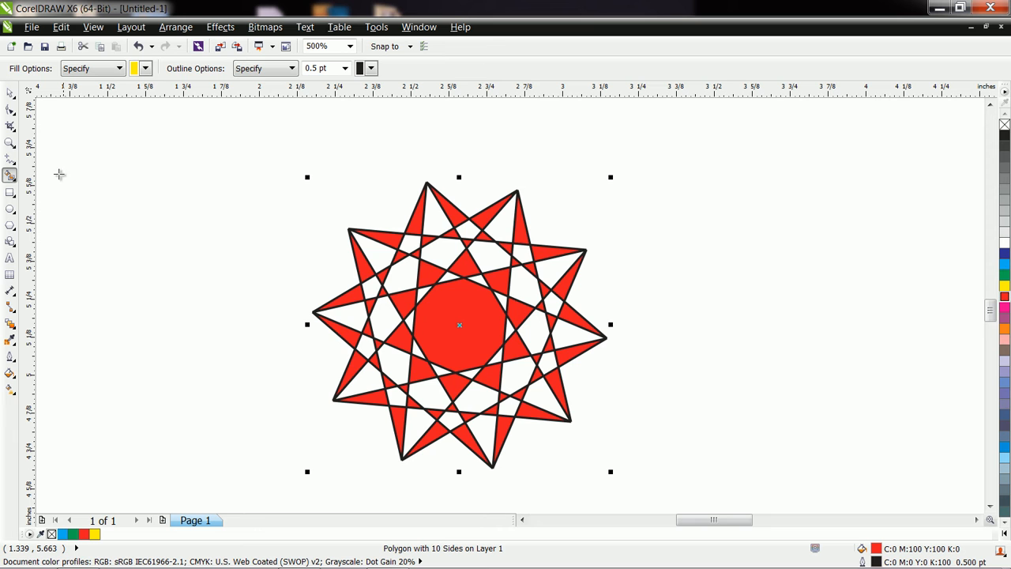
{"action": "left_click", "coordinate": [146, 69]}
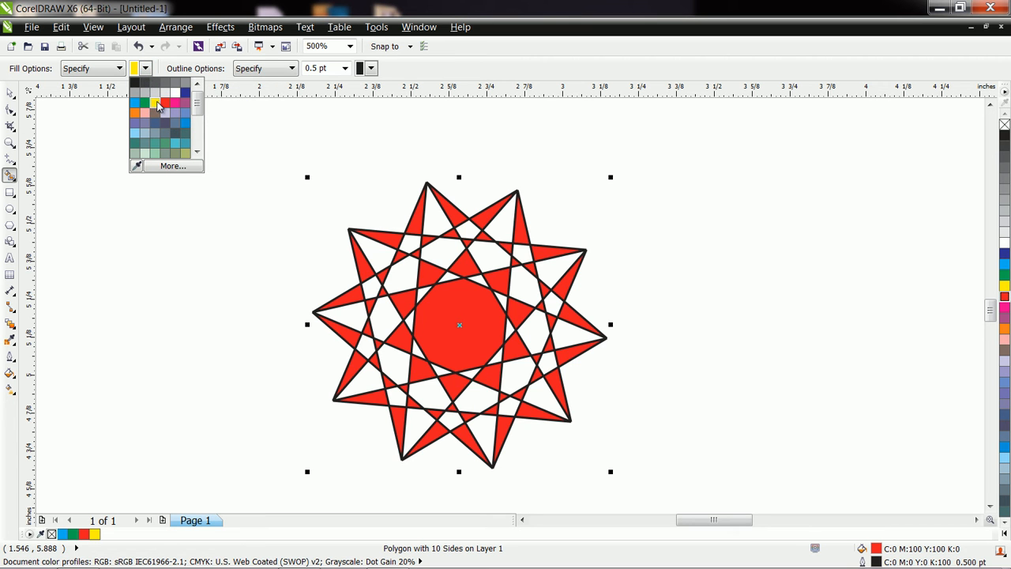
{"action": "left_click", "coordinate": [158, 105]}
{"action": "left_click", "coordinate": [404, 275]}
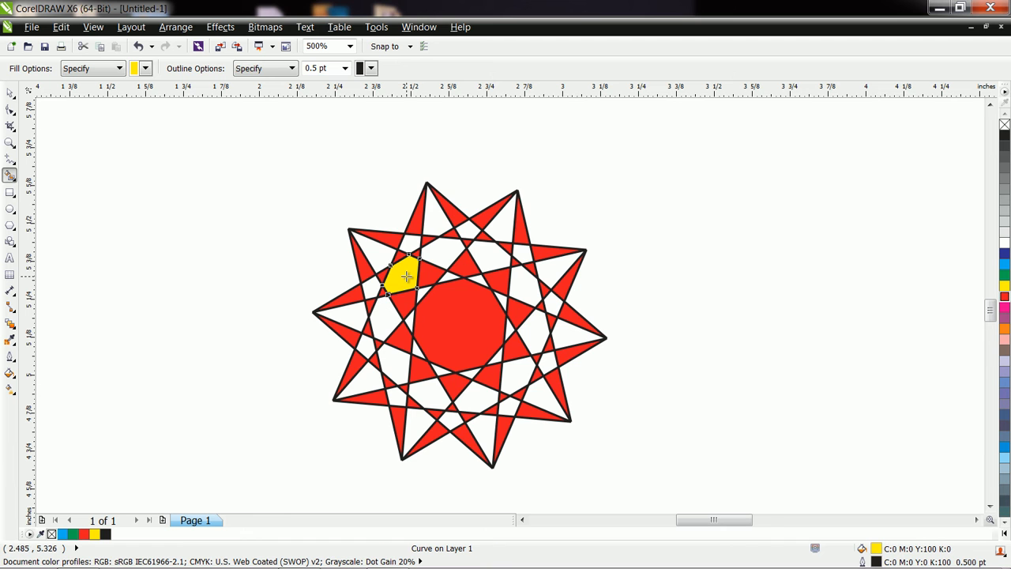
{"action": "left_click", "coordinate": [521, 370]}
{"action": "left_click", "coordinate": [479, 395]}
{"action": "left_click", "coordinate": [442, 394]}
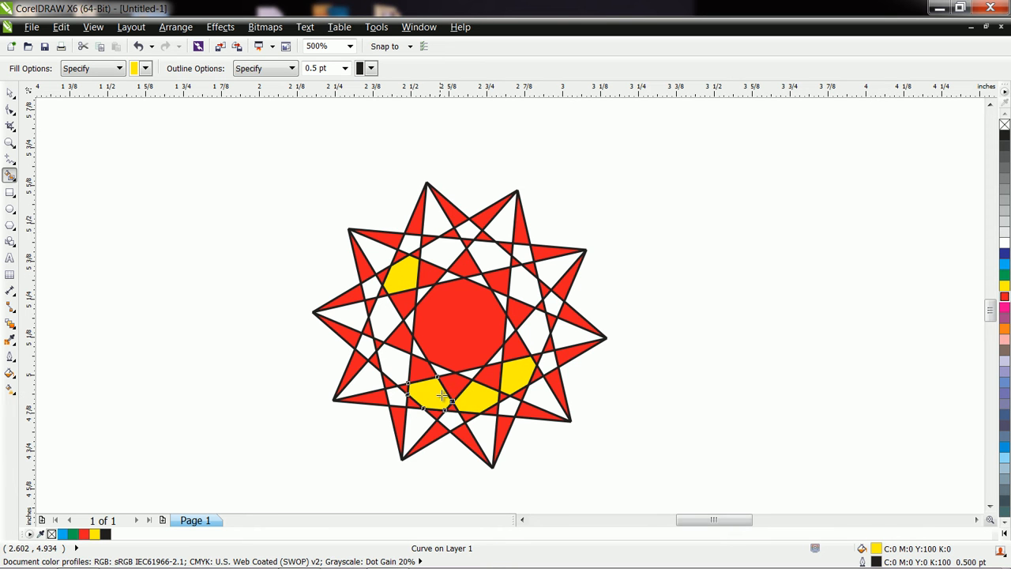
{"action": "left_click", "coordinate": [390, 357]}
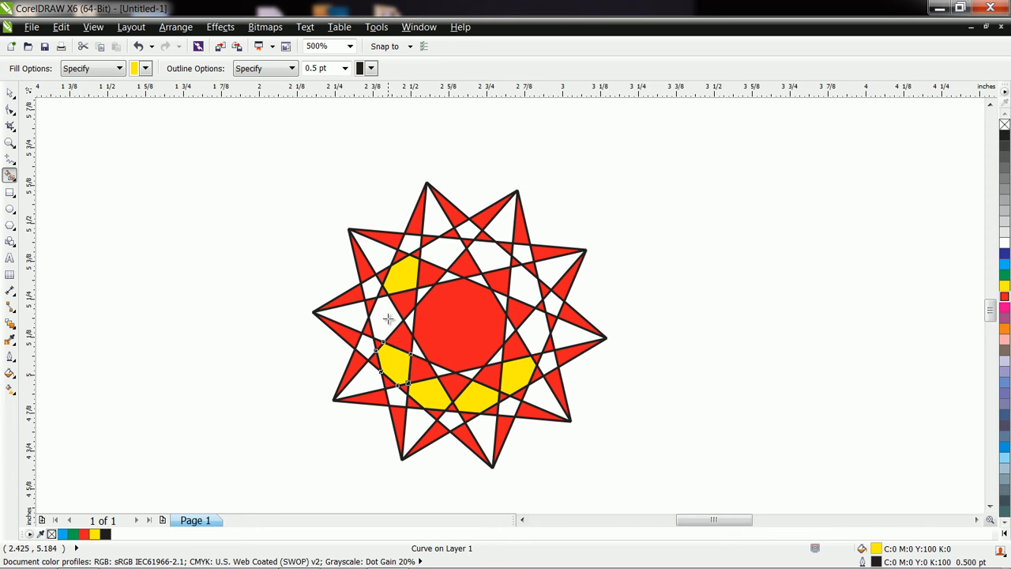
{"action": "left_click", "coordinate": [388, 323]}
{"action": "left_click", "coordinate": [437, 254]}
{"action": "left_click", "coordinate": [493, 259]}
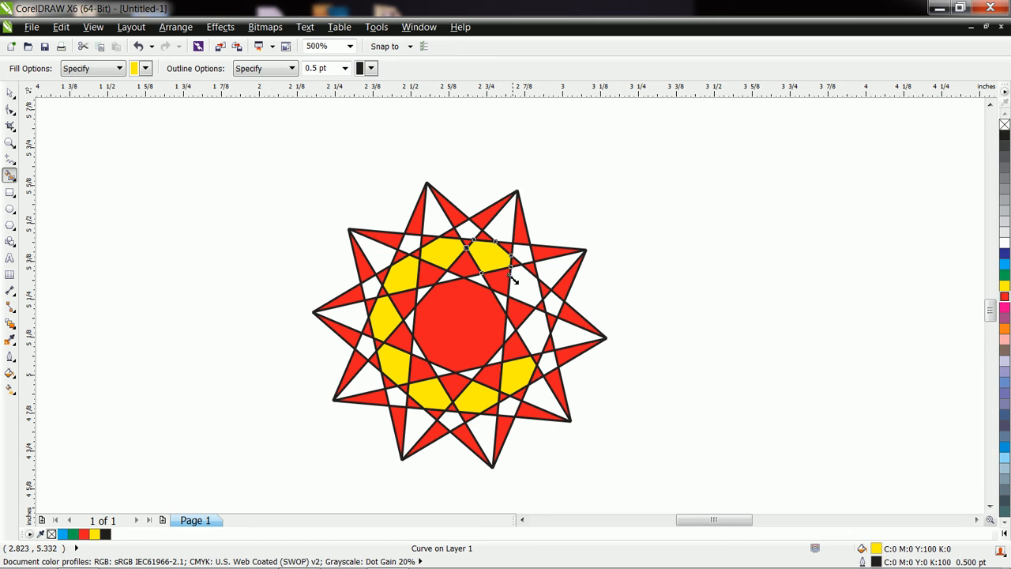
{"action": "left_click", "coordinate": [523, 284]}
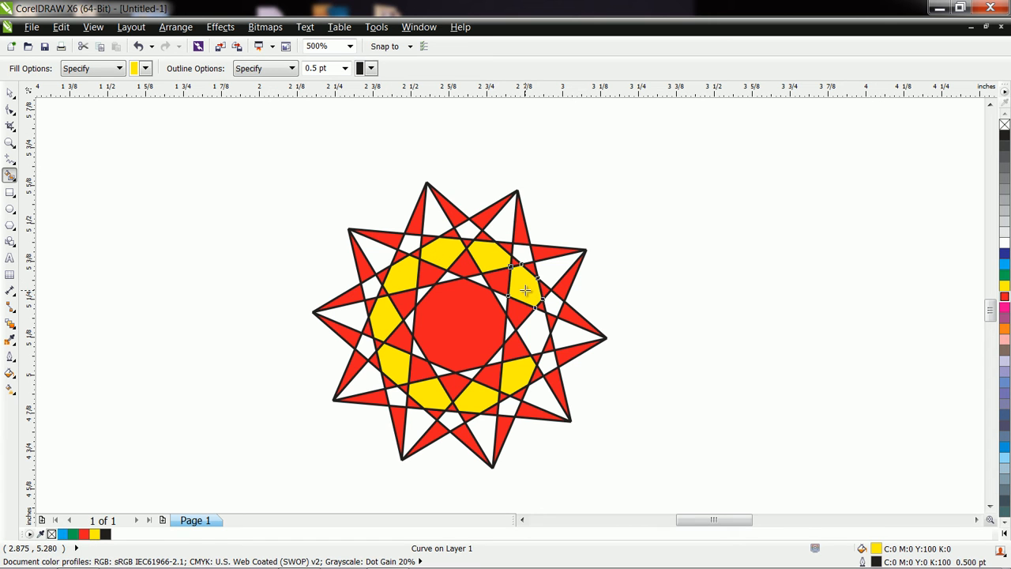
{"action": "left_click", "coordinate": [533, 332]}
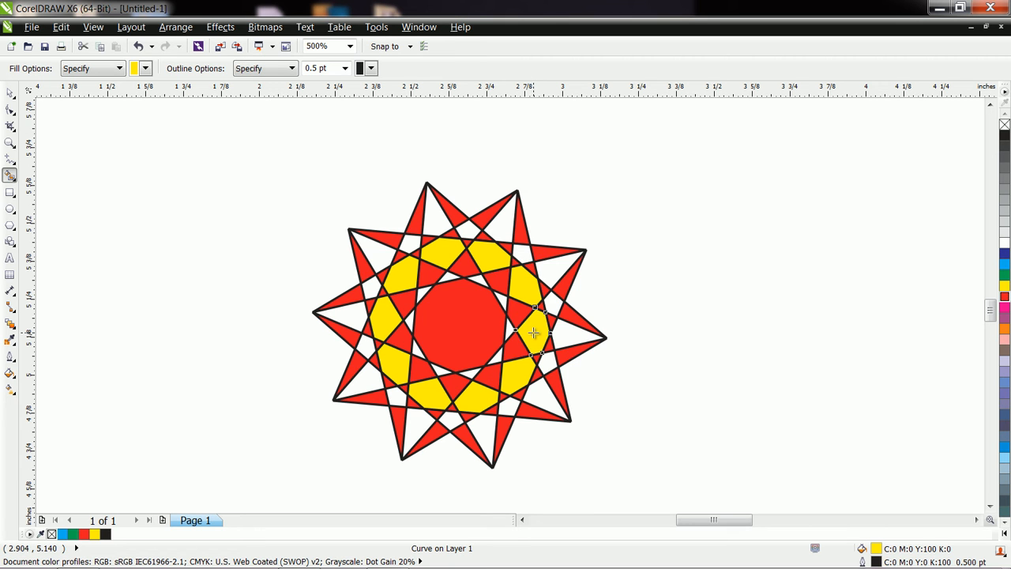
Step: Smart Fill the white areas inside the ten star points with light blue (C60 M0 Y20 K0)
{"action": "left_click", "coordinate": [145, 69]}
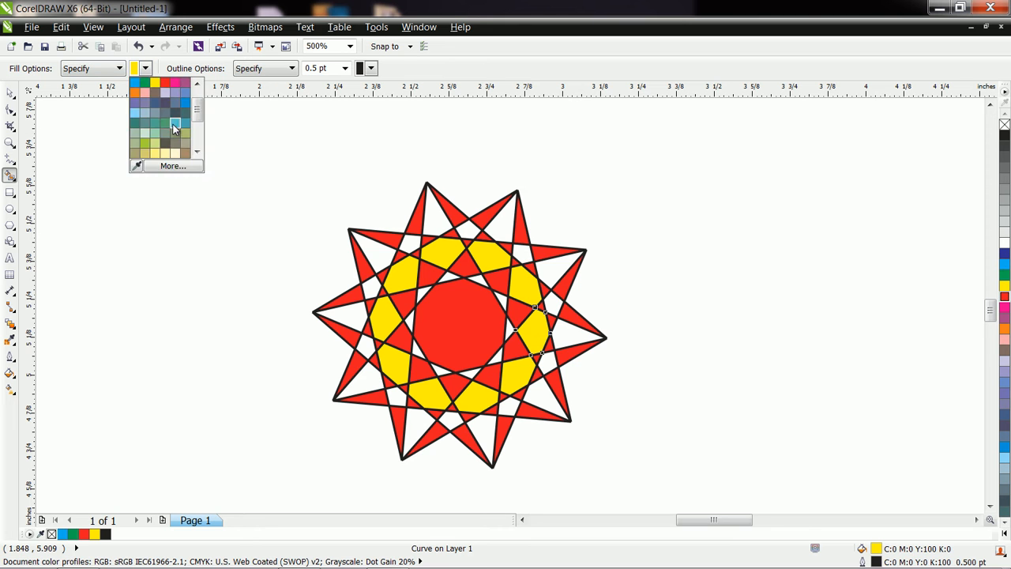
{"action": "left_click", "coordinate": [175, 127]}
{"action": "left_click", "coordinate": [374, 256]}
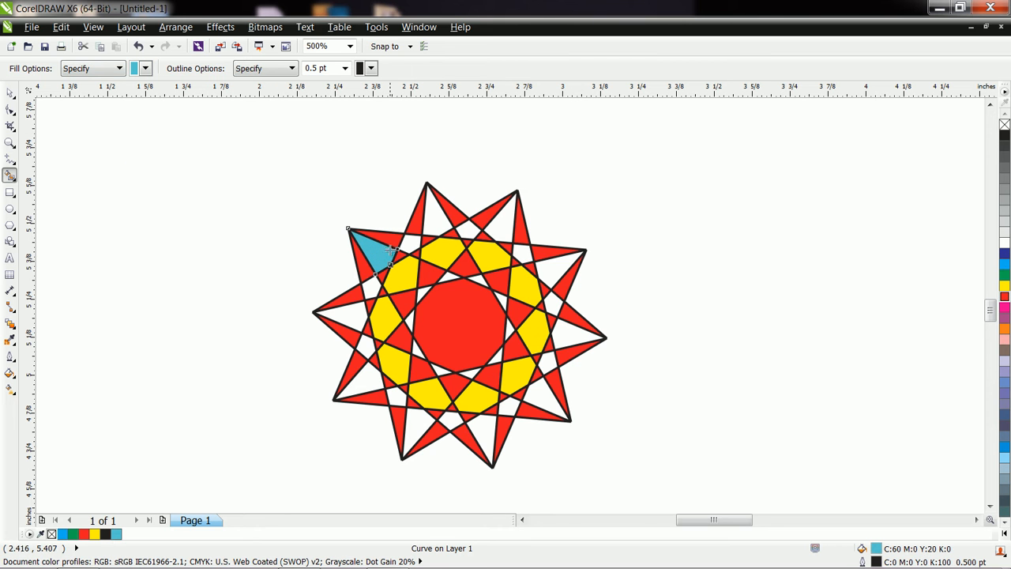
{"action": "left_click", "coordinate": [429, 223]}
{"action": "left_click", "coordinate": [503, 228]}
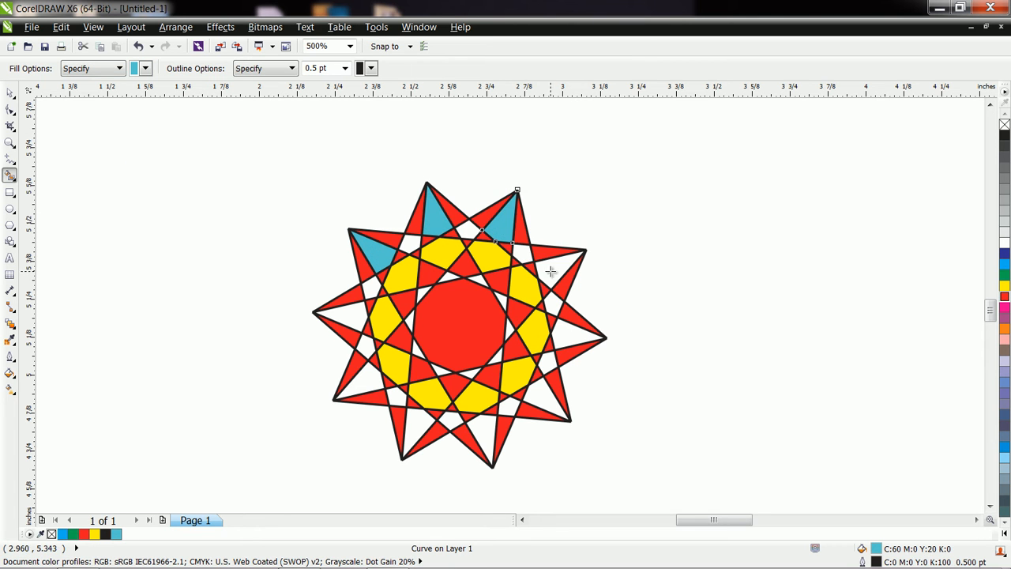
{"action": "left_click", "coordinate": [553, 268]}
{"action": "left_click", "coordinate": [575, 332]}
{"action": "left_click", "coordinate": [529, 410]}
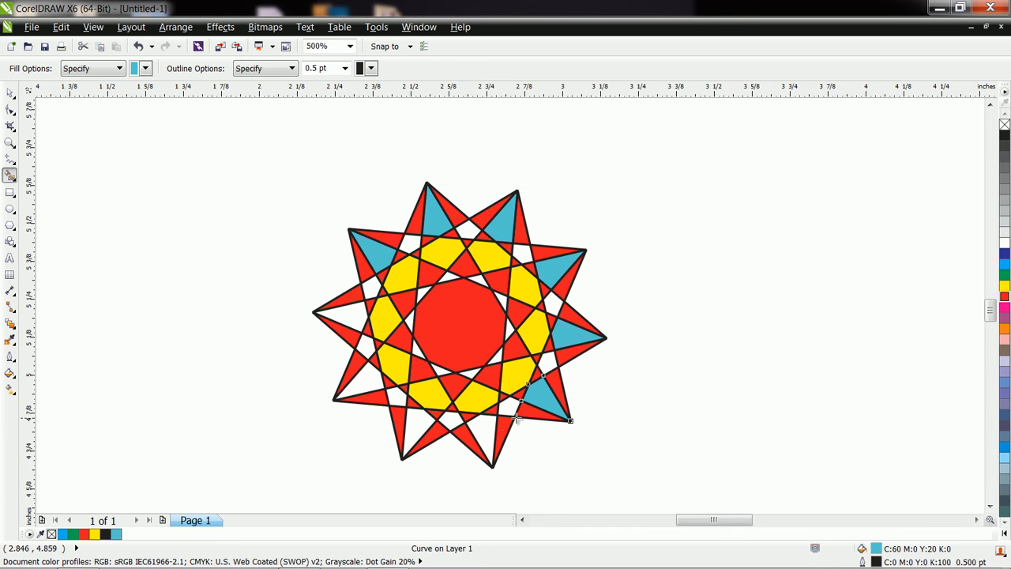
{"action": "left_click", "coordinate": [486, 434]}
{"action": "left_click", "coordinate": [418, 427]}
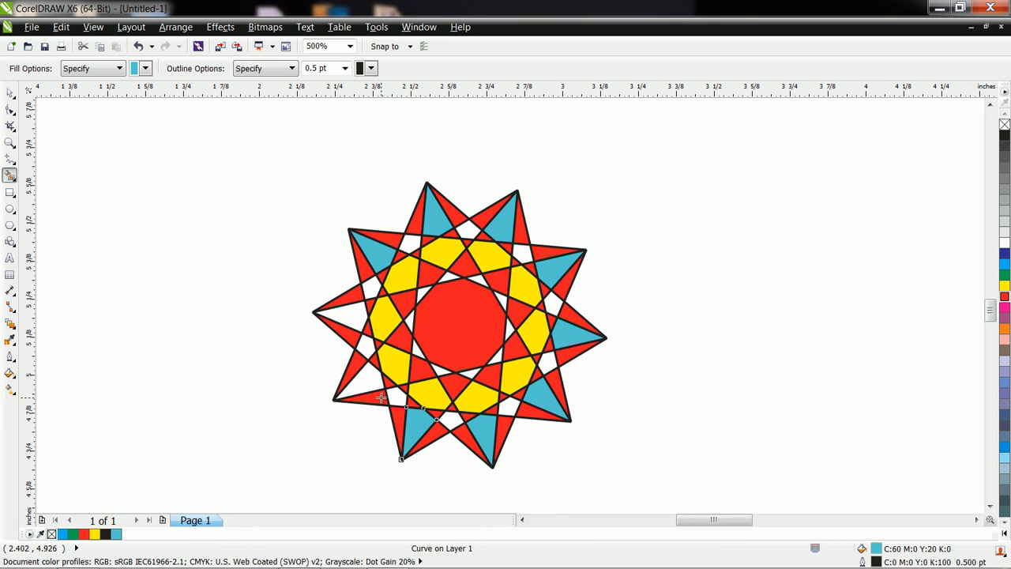
{"action": "left_click", "coordinate": [372, 387]}
{"action": "left_click", "coordinate": [353, 317]}
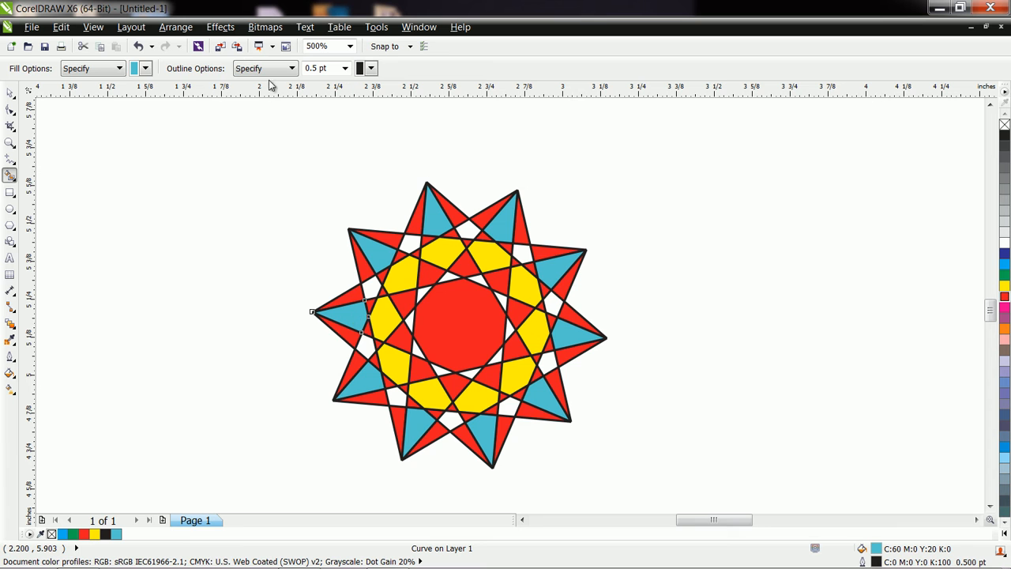
Step: Smart Fill nine of the small white gaps between the star points with purple (C40 M100 Y0 K0)
{"action": "left_click", "coordinate": [145, 68]}
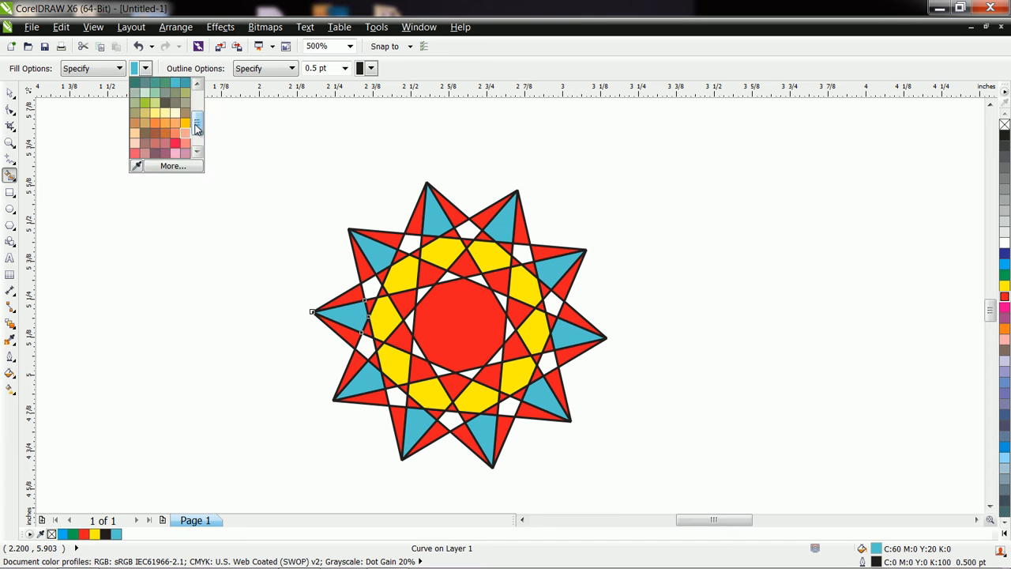
{"action": "scroll", "coordinate": [197, 129], "scroll_direction": "down", "scroll_amount": 2}
{"action": "left_click", "coordinate": [181, 150]}
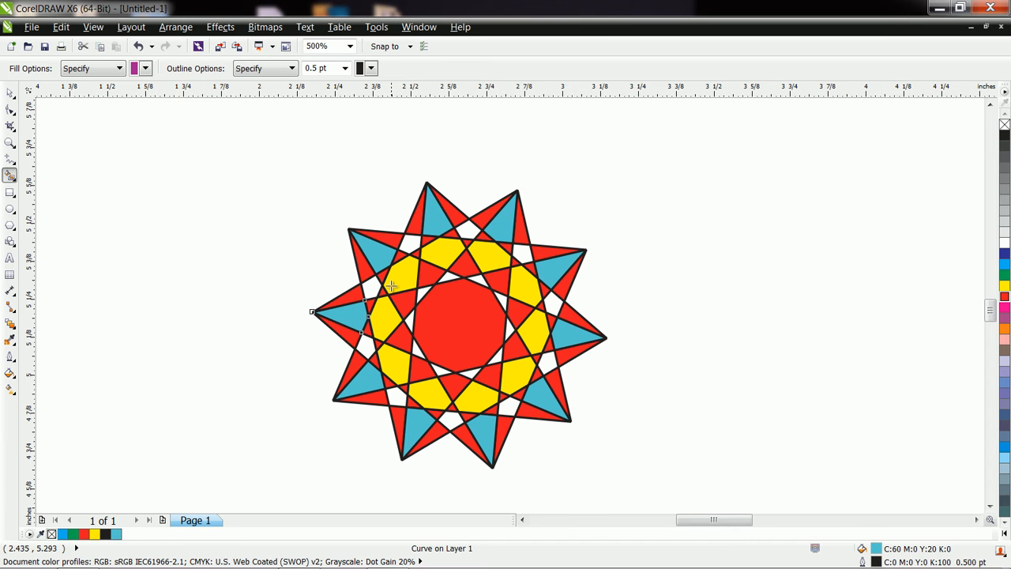
{"action": "left_click", "coordinate": [409, 243]}
{"action": "left_click", "coordinate": [471, 229]}
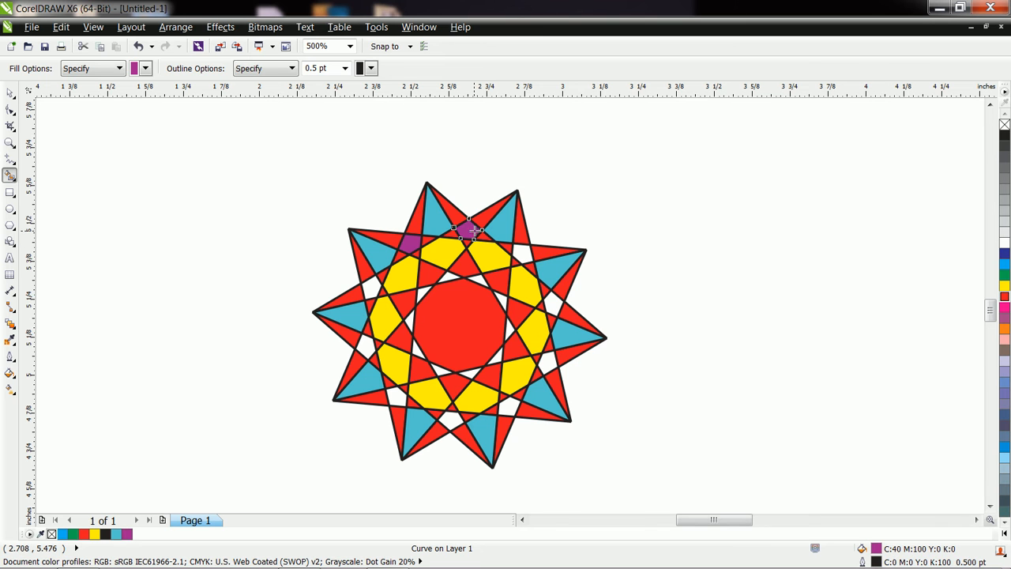
{"action": "left_click", "coordinate": [523, 255]}
{"action": "left_click", "coordinate": [555, 306]}
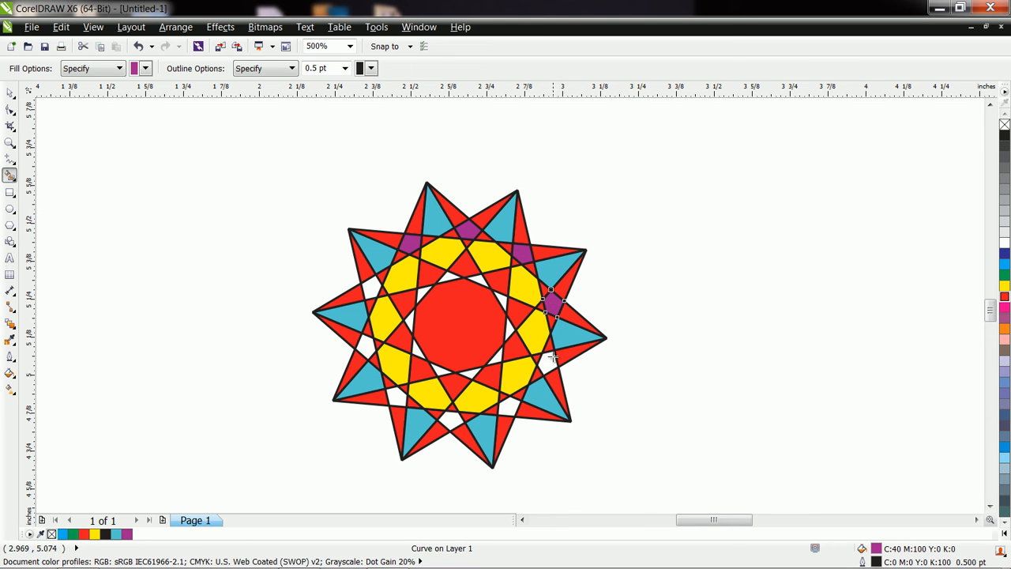
{"action": "left_click", "coordinate": [550, 365]}
{"action": "left_click", "coordinate": [509, 404]}
{"action": "left_click", "coordinate": [446, 417]}
{"action": "left_click", "coordinate": [395, 397]}
{"action": "left_click", "coordinate": [365, 348]}
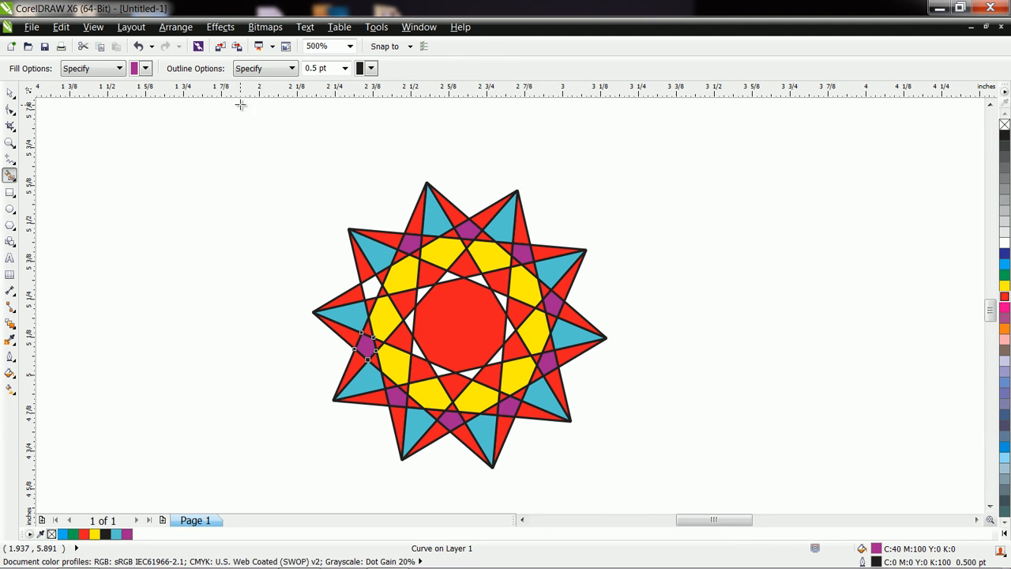
Step: Set Smart Fill to No Outline and fill the last white gap between the star points with purple
{"action": "left_click", "coordinate": [292, 69]}
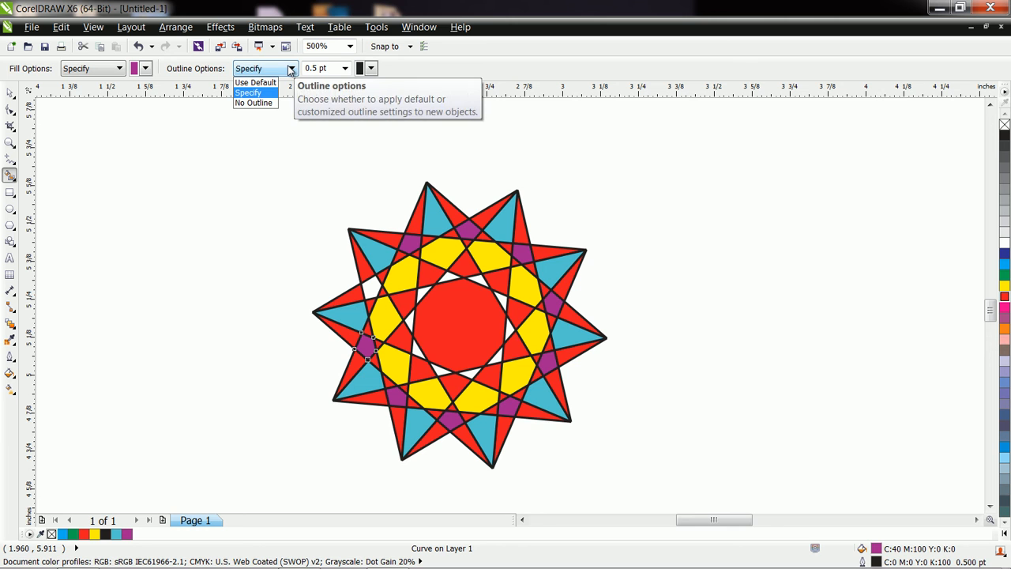
{"action": "left_click", "coordinate": [269, 104]}
{"action": "left_click", "coordinate": [370, 289]}
Step: Move the red ten-pointed star off its coloured fill pieces, centring it at about X 3.50", Y 5.11"
{"action": "left_click", "coordinate": [10, 93]}
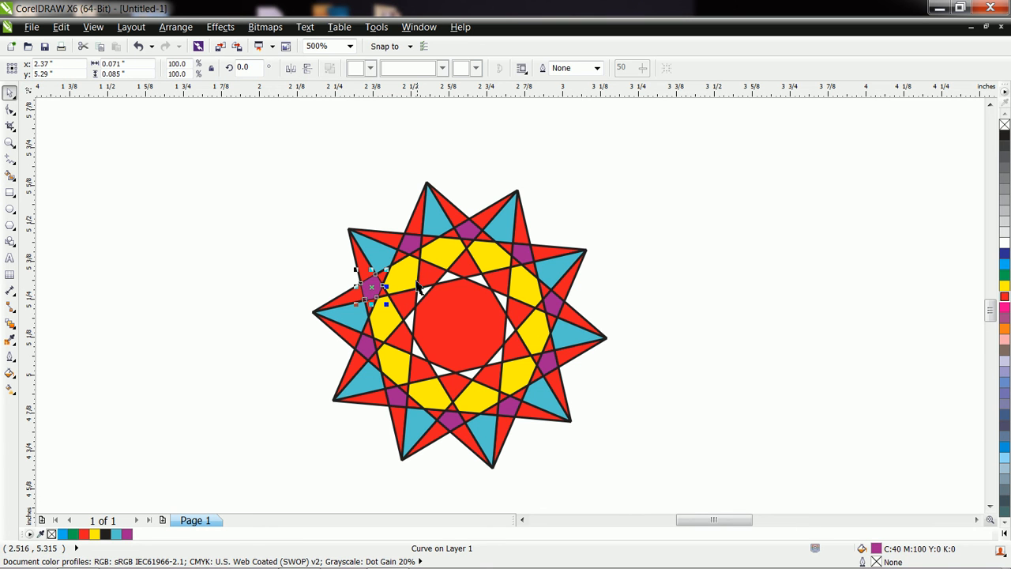
{"action": "left_click", "coordinate": [461, 214]}
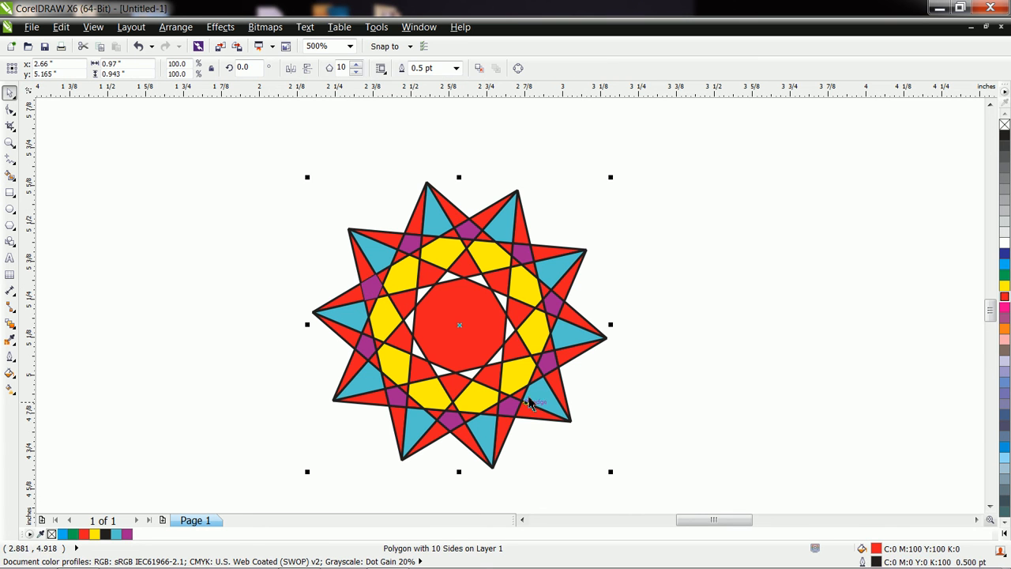
{"action": "left_click_drag", "start_coordinate": [471, 330], "coordinate": [717, 342]}
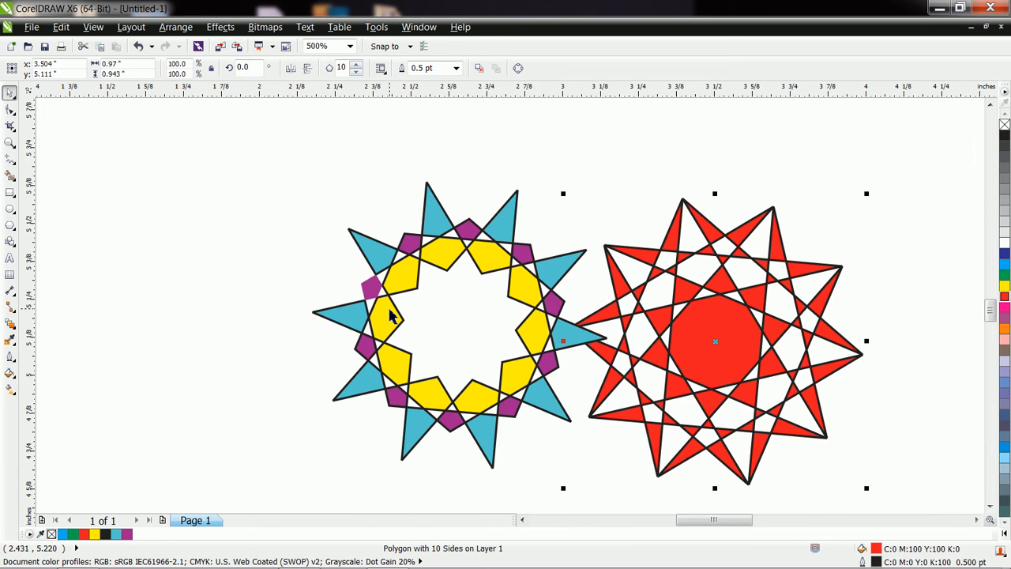
{"action": "scroll", "coordinate": [388, 316], "scroll_direction": "up", "scroll_amount": 1}
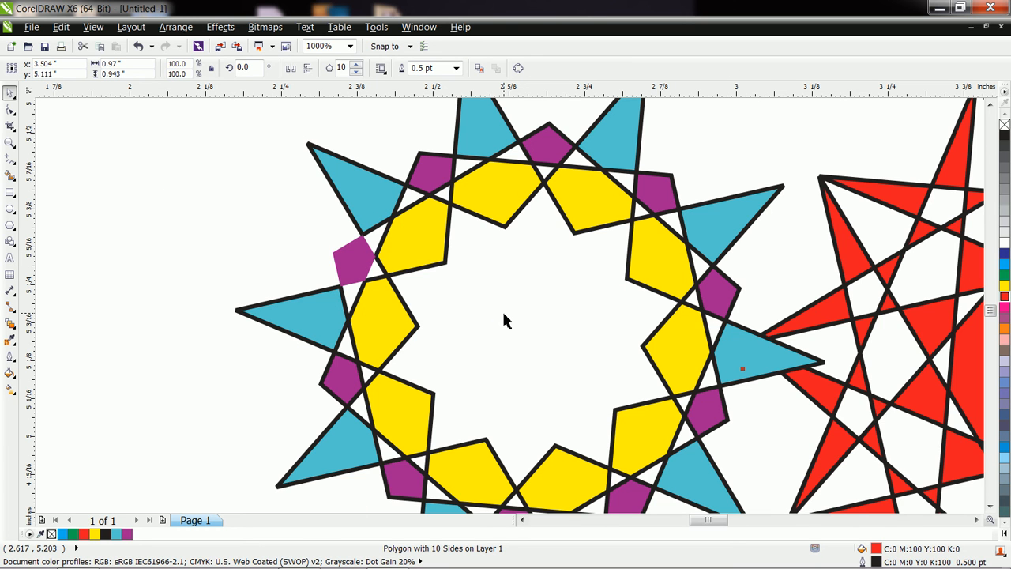
Step: Smart Fill the empty centre of the yellow ring with purple, using a specified 0.5 pt black outline
{"action": "left_click", "coordinate": [10, 175]}
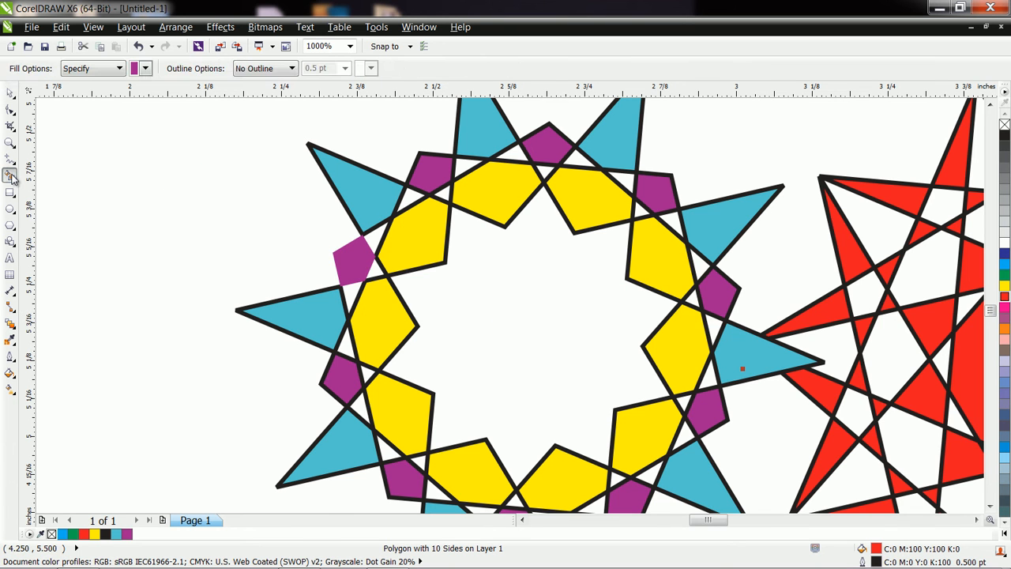
{"action": "left_click", "coordinate": [291, 69]}
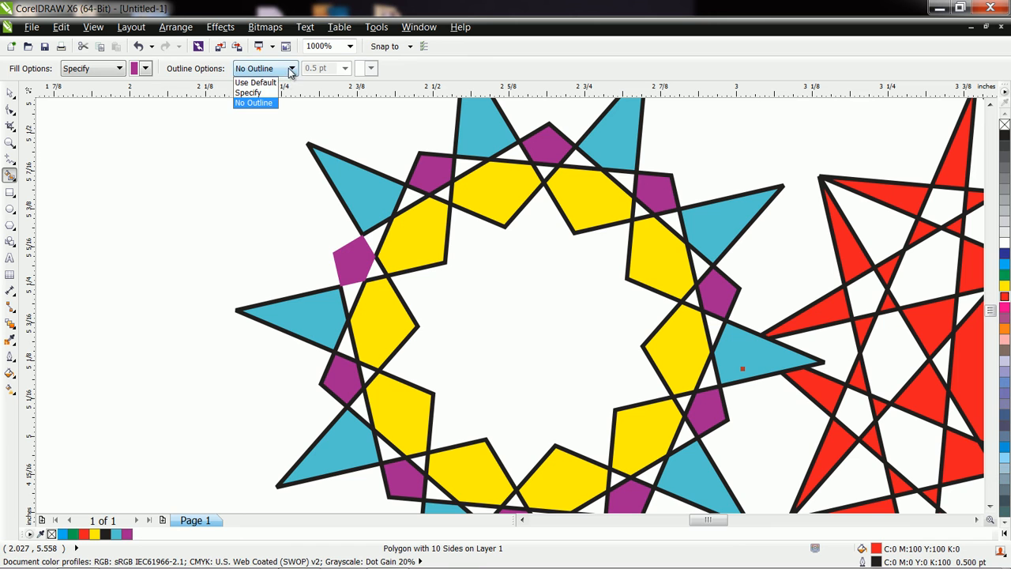
{"action": "left_click", "coordinate": [255, 96]}
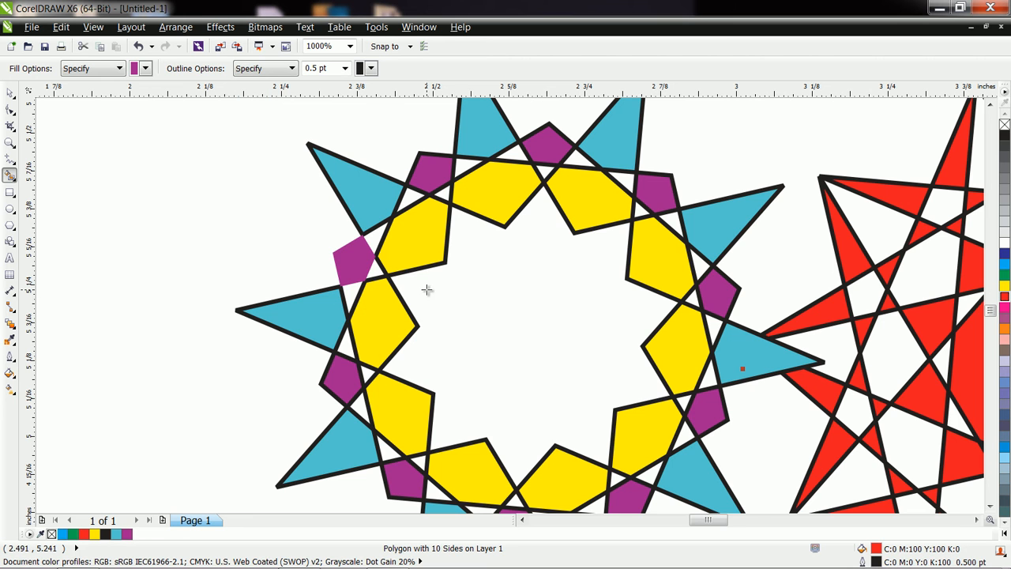
{"action": "left_click", "coordinate": [471, 306]}
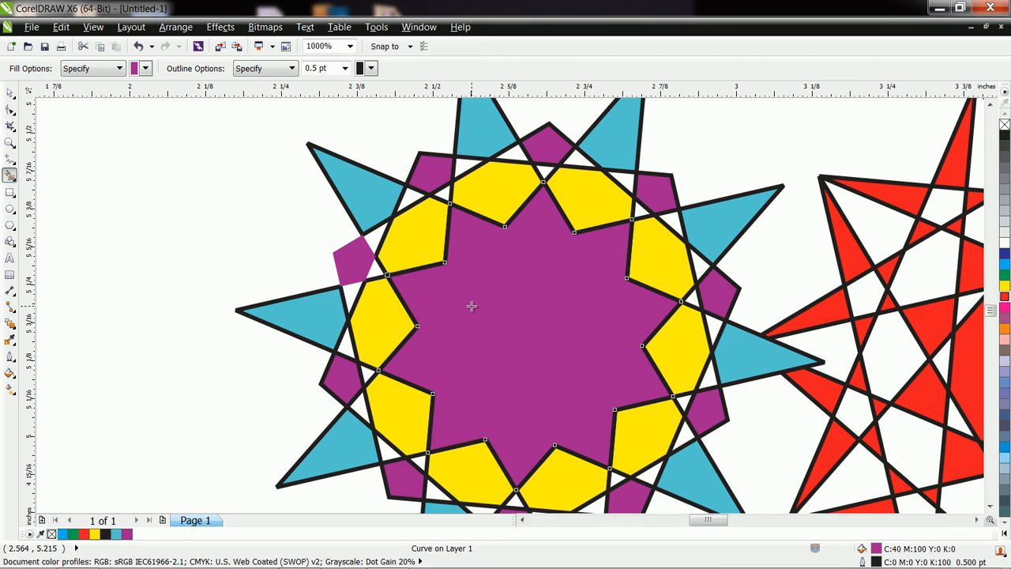
Step: Set Smart Fill's outline to Use Default and fill two small white gaps above the yellow ring with purple
{"action": "left_click", "coordinate": [292, 68]}
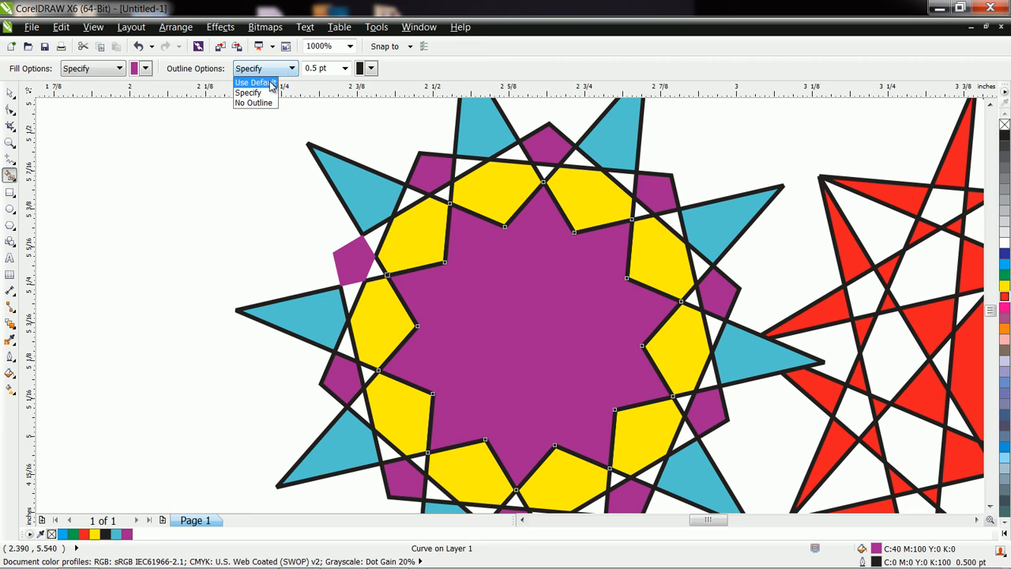
{"action": "left_click", "coordinate": [271, 83]}
{"action": "left_click", "coordinate": [516, 153]}
{"action": "left_click", "coordinate": [575, 163]}
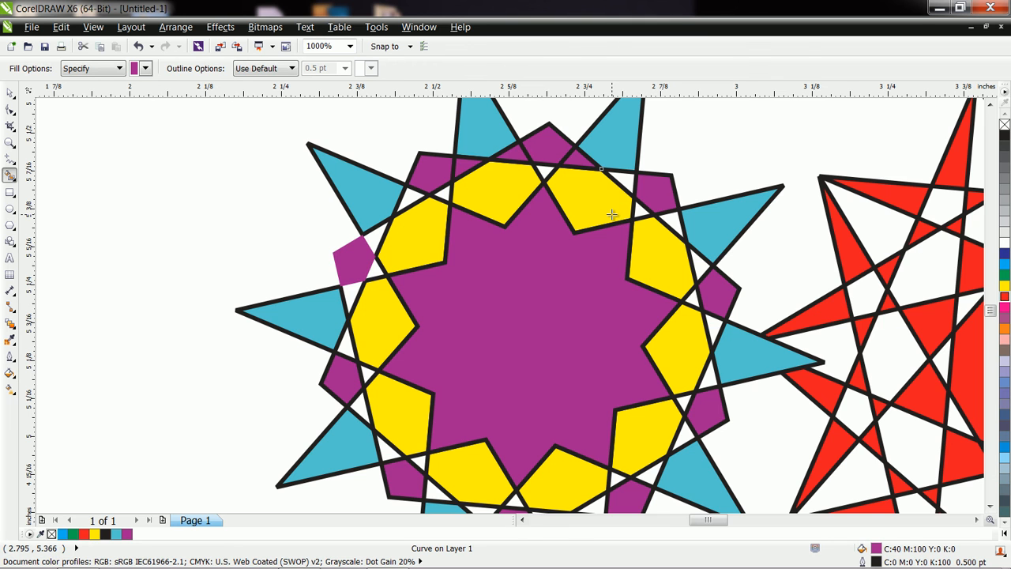
Step: Undo the test fills and the red star's move
{"action": "key", "text": "ctrl+z"}
{"action": "key", "text": "ctrl+z"}
{"action": "scroll", "coordinate": [613, 214], "scroll_direction": "down", "scroll_amount": 2}
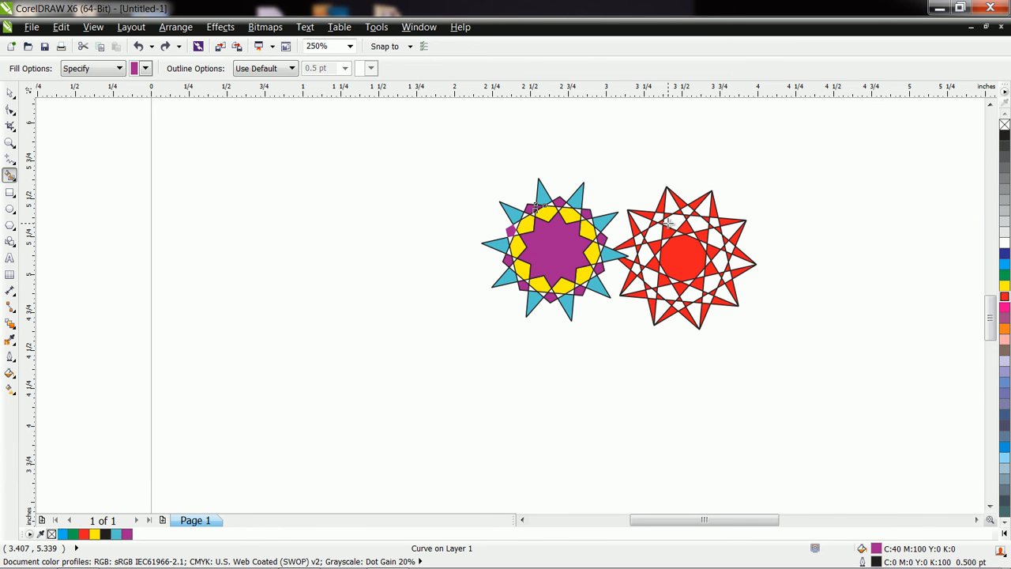
{"action": "key", "text": "ctrl+z"}
{"action": "key", "text": "ctrl+z"}
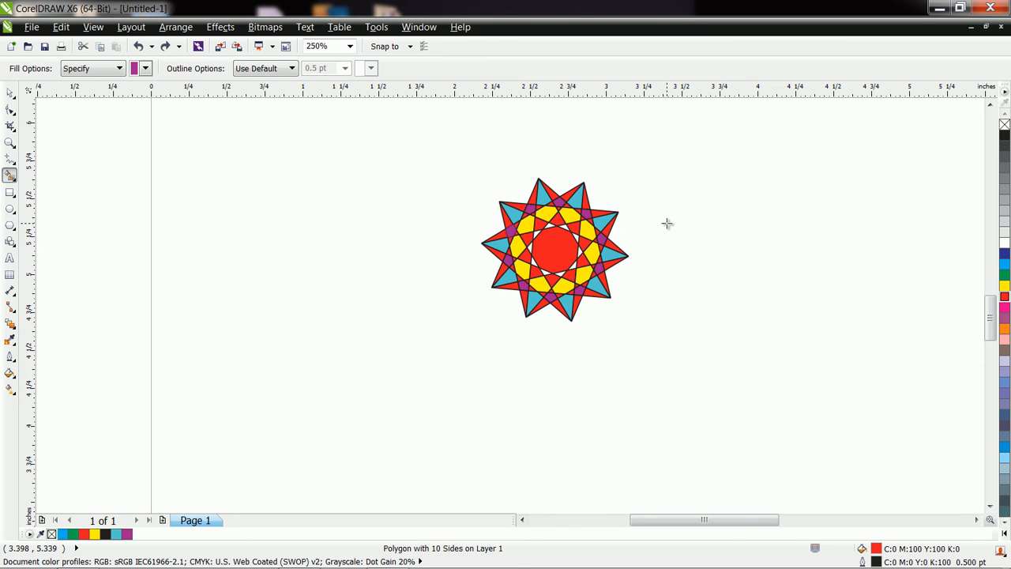
Step: Sketch a triangle and a circle on either side of the star and a square below it with the Smart Drawing tool
{"action": "left_click", "coordinate": [9, 93]}
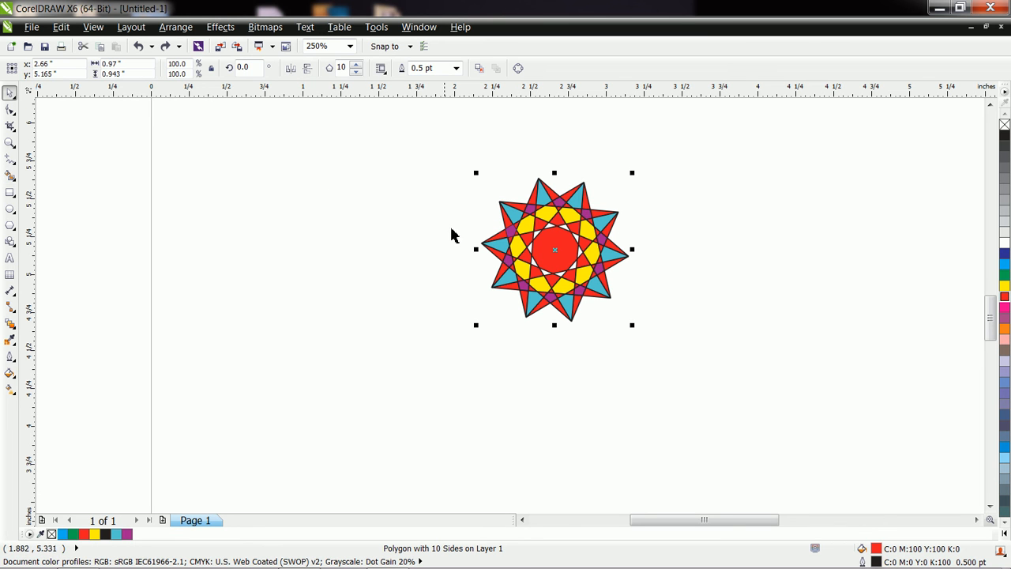
{"action": "left_click", "coordinate": [12, 179]}
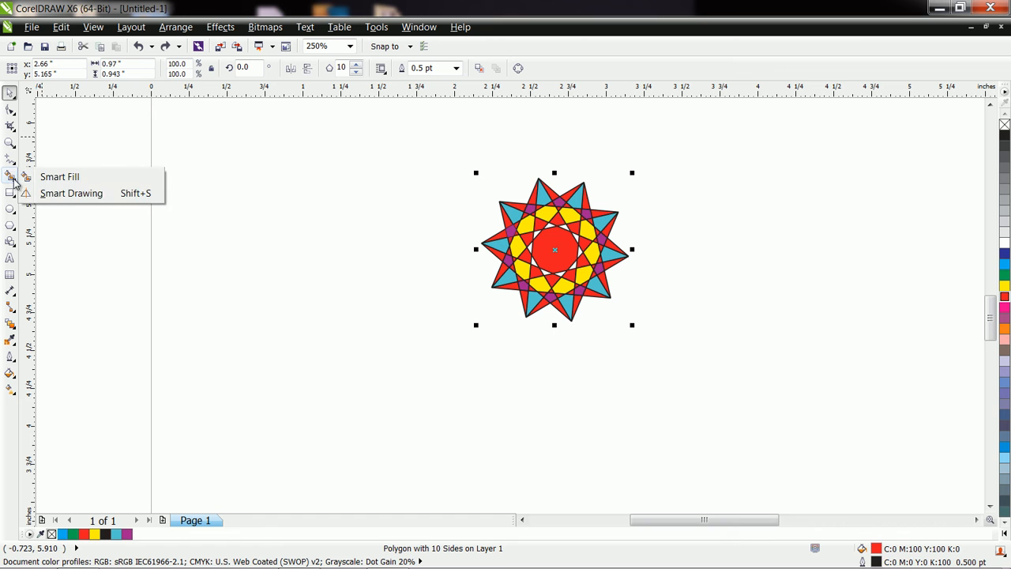
{"action": "left_click", "coordinate": [76, 197]}
{"action": "mouse_move", "coordinate": [256, 310]}
{"action": "left_mouse_down"}
{"action": "mouse_move", "coordinate": [298, 228]}
{"action": "mouse_move", "coordinate": [332, 264]}
{"action": "mouse_move", "coordinate": [316, 292]}
{"action": "mouse_move", "coordinate": [253, 308]}
{"action": "left_mouse_up"}
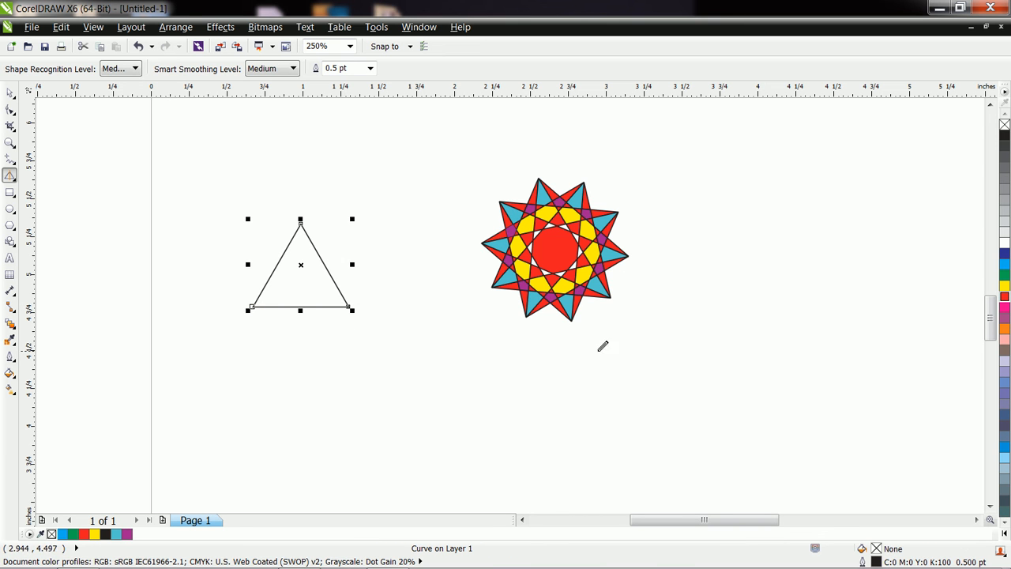
{"action": "mouse_move", "coordinate": [713, 325]}
{"action": "left_mouse_down"}
{"action": "mouse_move", "coordinate": [706, 283]}
{"action": "mouse_move", "coordinate": [731, 288]}
{"action": "mouse_move", "coordinate": [740, 308]}
{"action": "mouse_move", "coordinate": [706, 325]}
{"action": "left_mouse_up"}
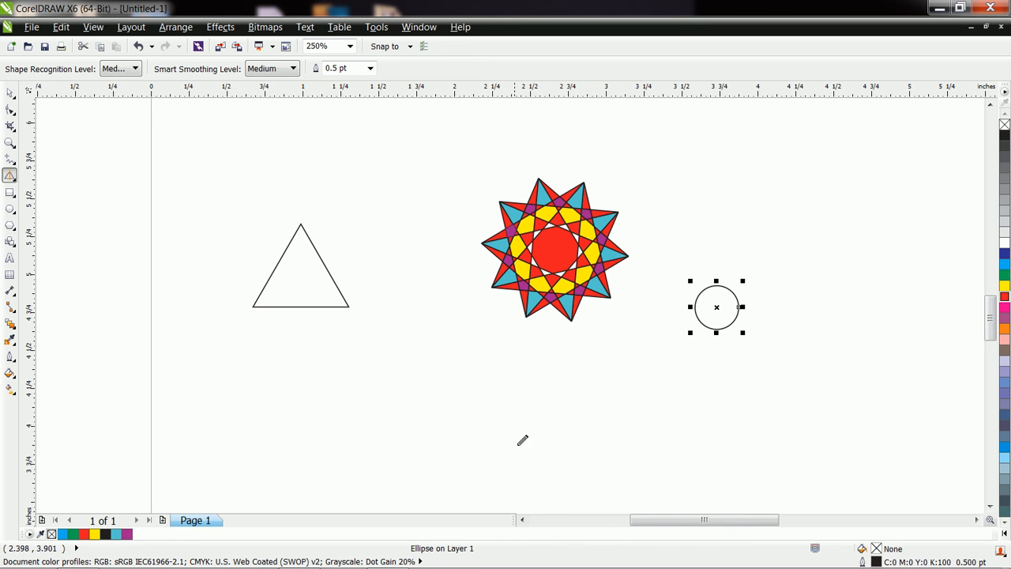
{"action": "mouse_move", "coordinate": [428, 339]}
{"action": "left_mouse_down"}
{"action": "mouse_move", "coordinate": [482, 346]}
{"action": "mouse_move", "coordinate": [478, 391]}
{"action": "mouse_move", "coordinate": [425, 392]}
{"action": "mouse_move", "coordinate": [428, 340]}
{"action": "left_mouse_up"}
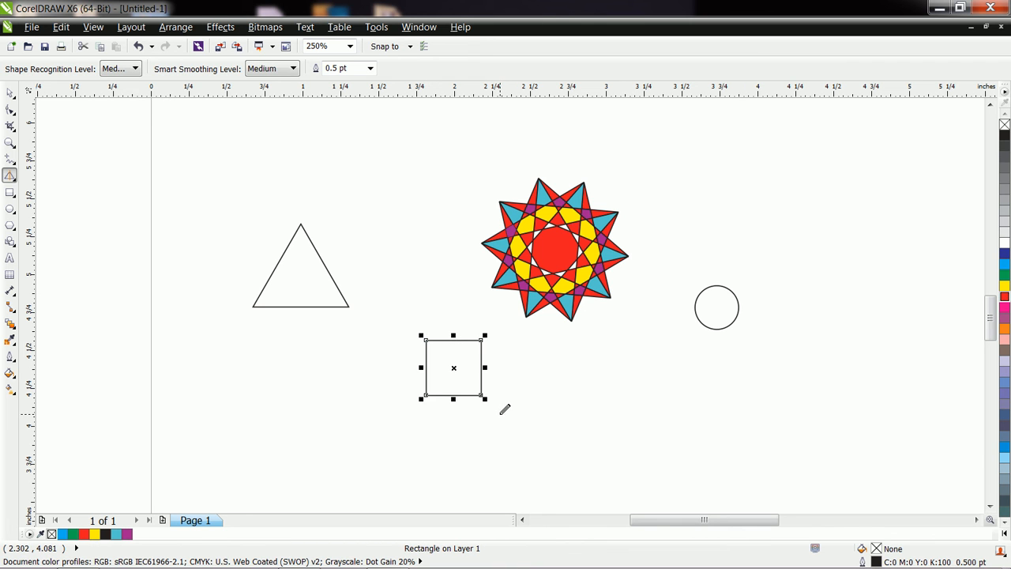
Step: Draw a closed freeform shape between the triangle and the star, and a long wavy line below the star
{"action": "mouse_move", "coordinate": [390, 246]}
{"action": "left_mouse_down"}
{"action": "mouse_move", "coordinate": [376, 222]}
{"action": "mouse_move", "coordinate": [399, 202]}
{"action": "mouse_move", "coordinate": [451, 267]}
{"action": "mouse_move", "coordinate": [434, 294]}
{"action": "mouse_move", "coordinate": [410, 295]}
{"action": "mouse_move", "coordinate": [412, 277]}
{"action": "mouse_move", "coordinate": [378, 267]}
{"action": "mouse_move", "coordinate": [391, 241]}
{"action": "left_mouse_up"}
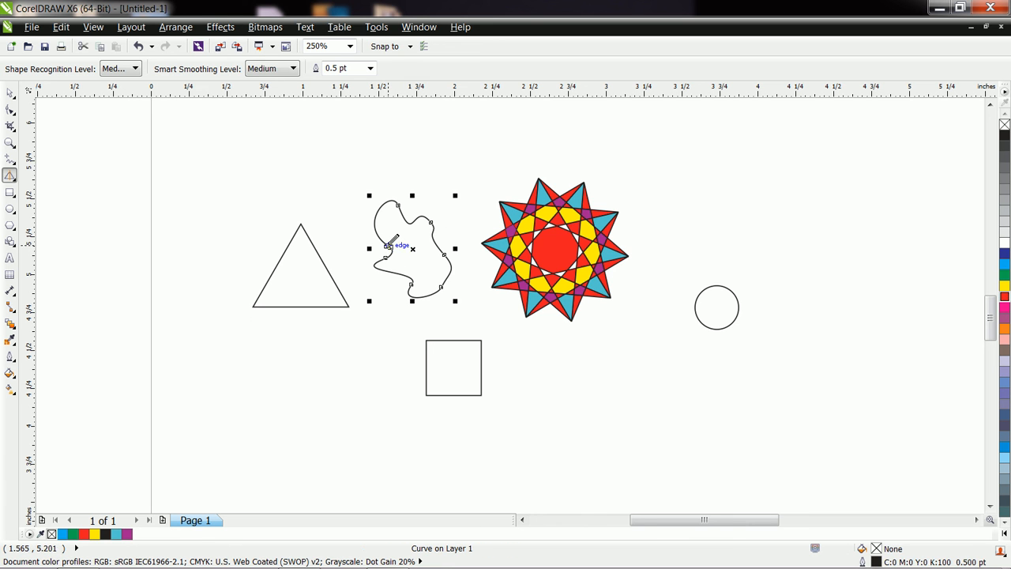
{"action": "mouse_move", "coordinate": [537, 422]}
{"action": "left_mouse_down"}
{"action": "mouse_move", "coordinate": [569, 401]}
{"action": "mouse_move", "coordinate": [634, 419]}
{"action": "left_mouse_up"}
{"action": "mouse_move", "coordinate": [672, 396]}
{"action": "left_mouse_down"}
{"action": "mouse_move", "coordinate": [713, 414]}
{"action": "mouse_move", "coordinate": [750, 397]}
{"action": "mouse_move", "coordinate": [804, 404]}
{"action": "mouse_move", "coordinate": [819, 428]}
{"action": "left_mouse_up"}
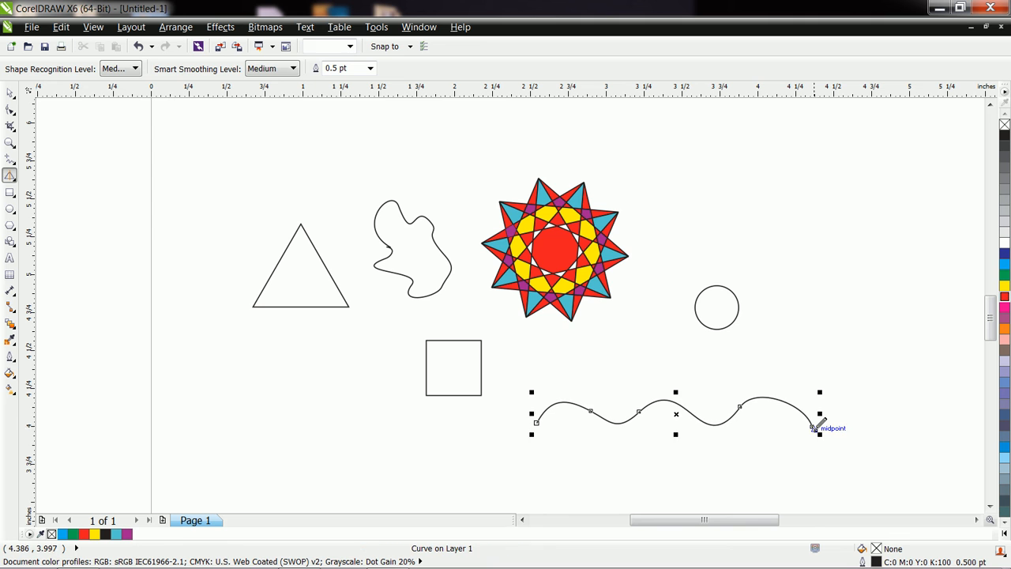
Step: Simplify the wavy line to three nodes, bend its first segment downward and pull its right end outward
{"action": "left_click", "coordinate": [10, 110]}
{"action": "double_click", "coordinate": [591, 412]}
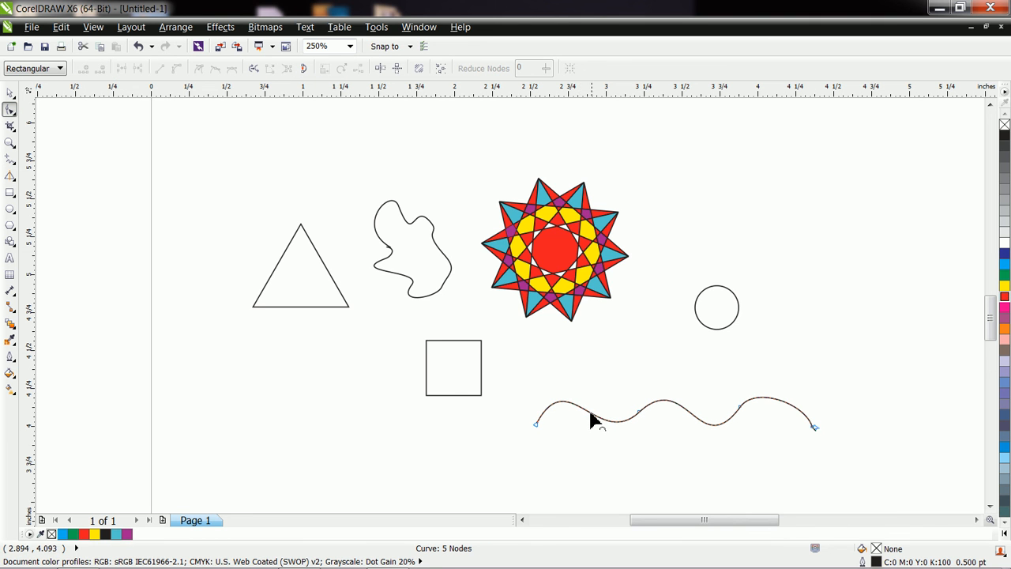
{"action": "double_click", "coordinate": [638, 412]}
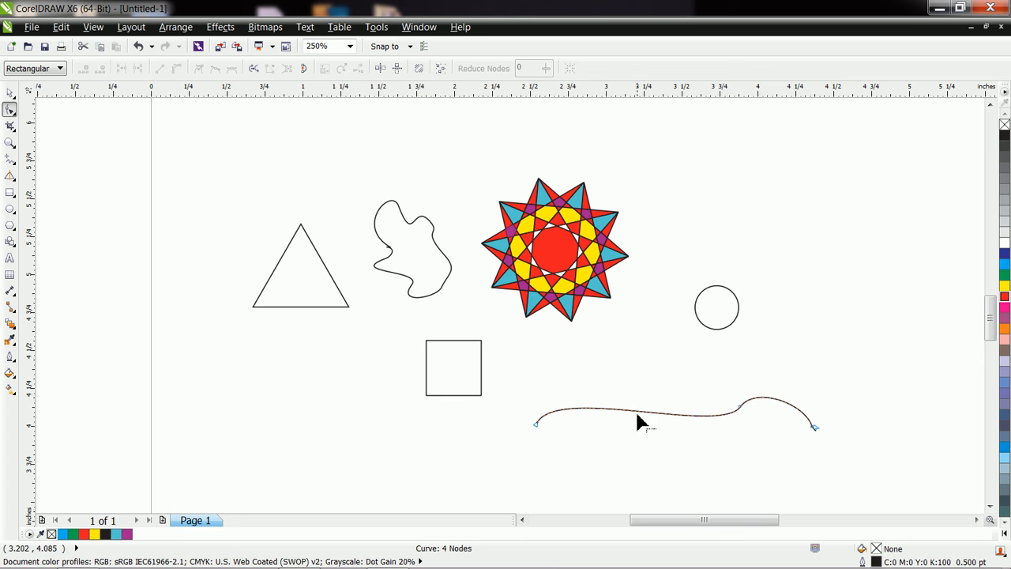
{"action": "left_click", "coordinate": [740, 408]}
{"action": "left_click_drag", "start_coordinate": [720, 434], "coordinate": [664, 498]}
{"action": "left_click_drag", "start_coordinate": [815, 428], "coordinate": [854, 454]}
{"action": "double_click", "coordinate": [815, 431]}
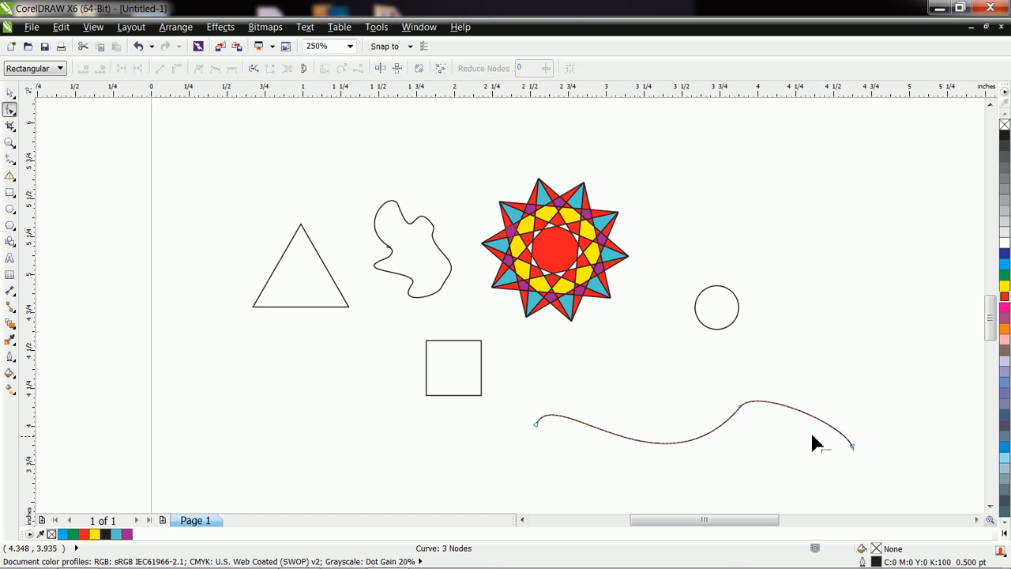
Step: Delete the closed freeform shape between the triangle and the star
{"action": "left_click", "coordinate": [387, 272]}
{"action": "left_click", "coordinate": [9, 94]}
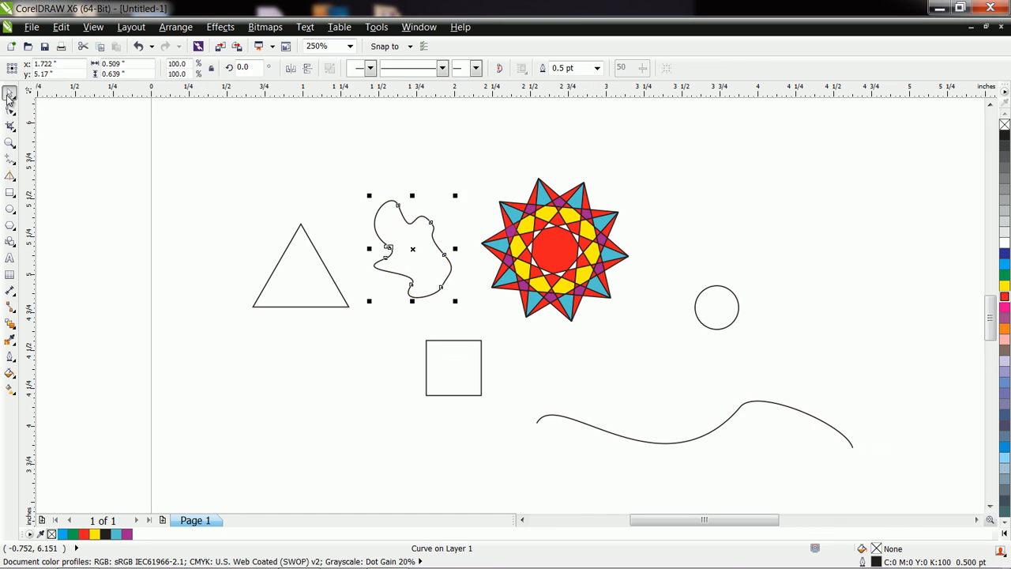
{"action": "key", "text": "Delete"}
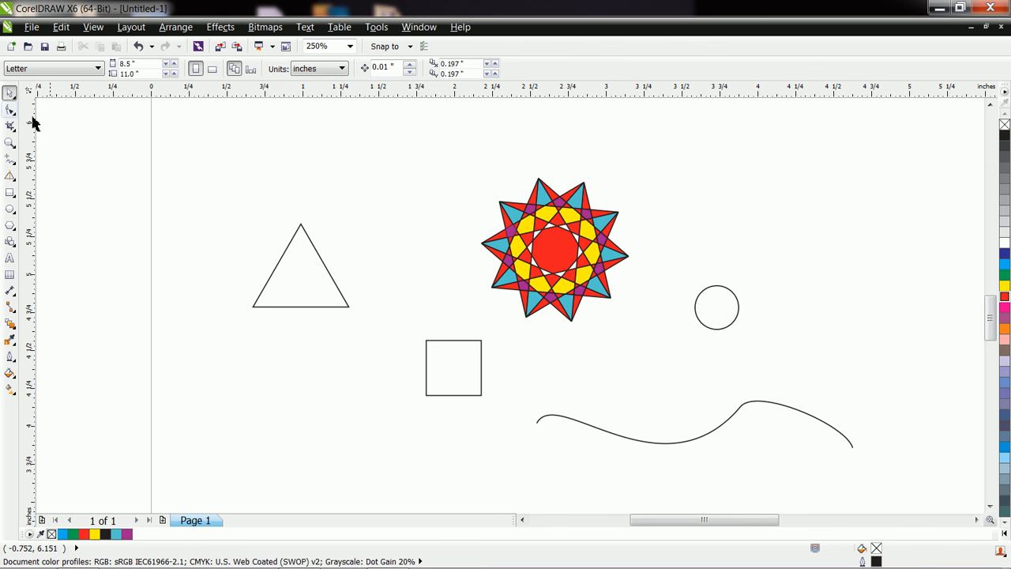
Step: Move the red star polygon off its coloured fill pieces toward the triangle, centred at about X 1.75", Y 5.32"
{"action": "left_click_drag", "start_coordinate": [569, 202], "coordinate": [427, 168]}
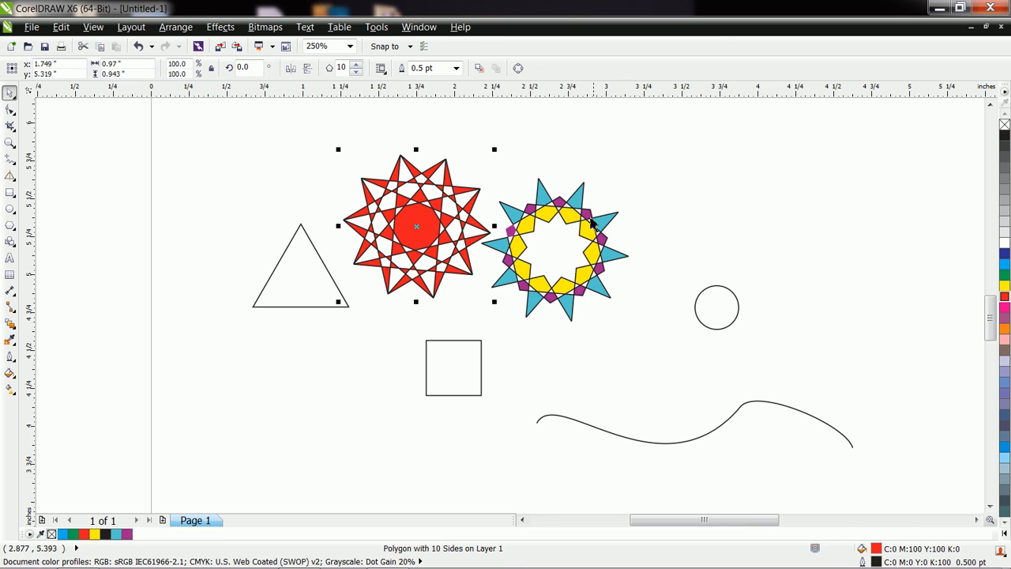